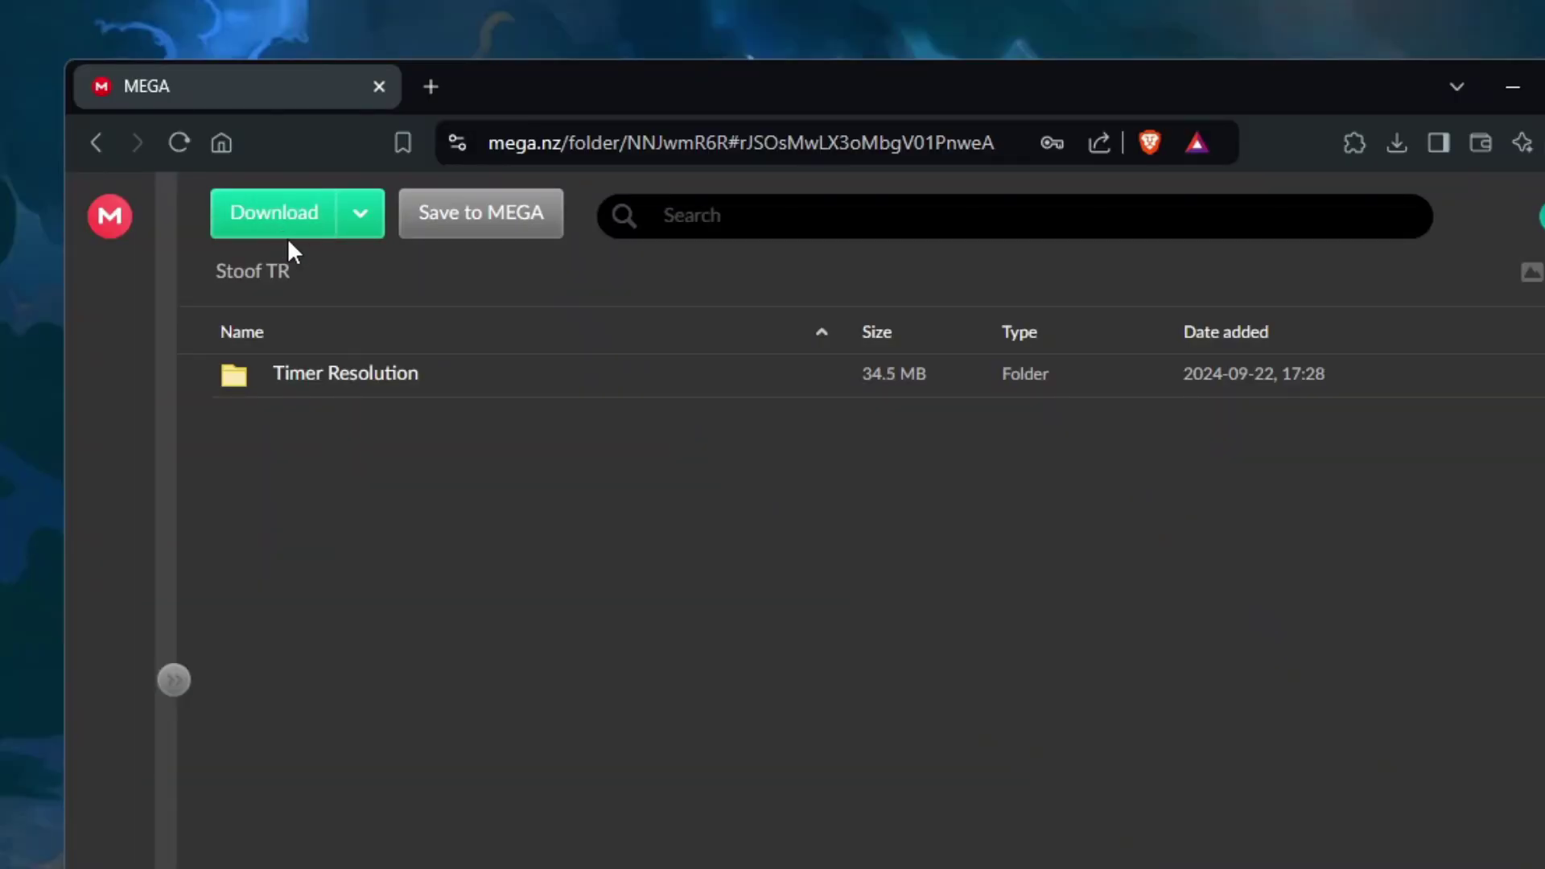
# Download the shared Stoof TR folder from MEGA as a ZIP file.
pyautogui.click(356, 217)
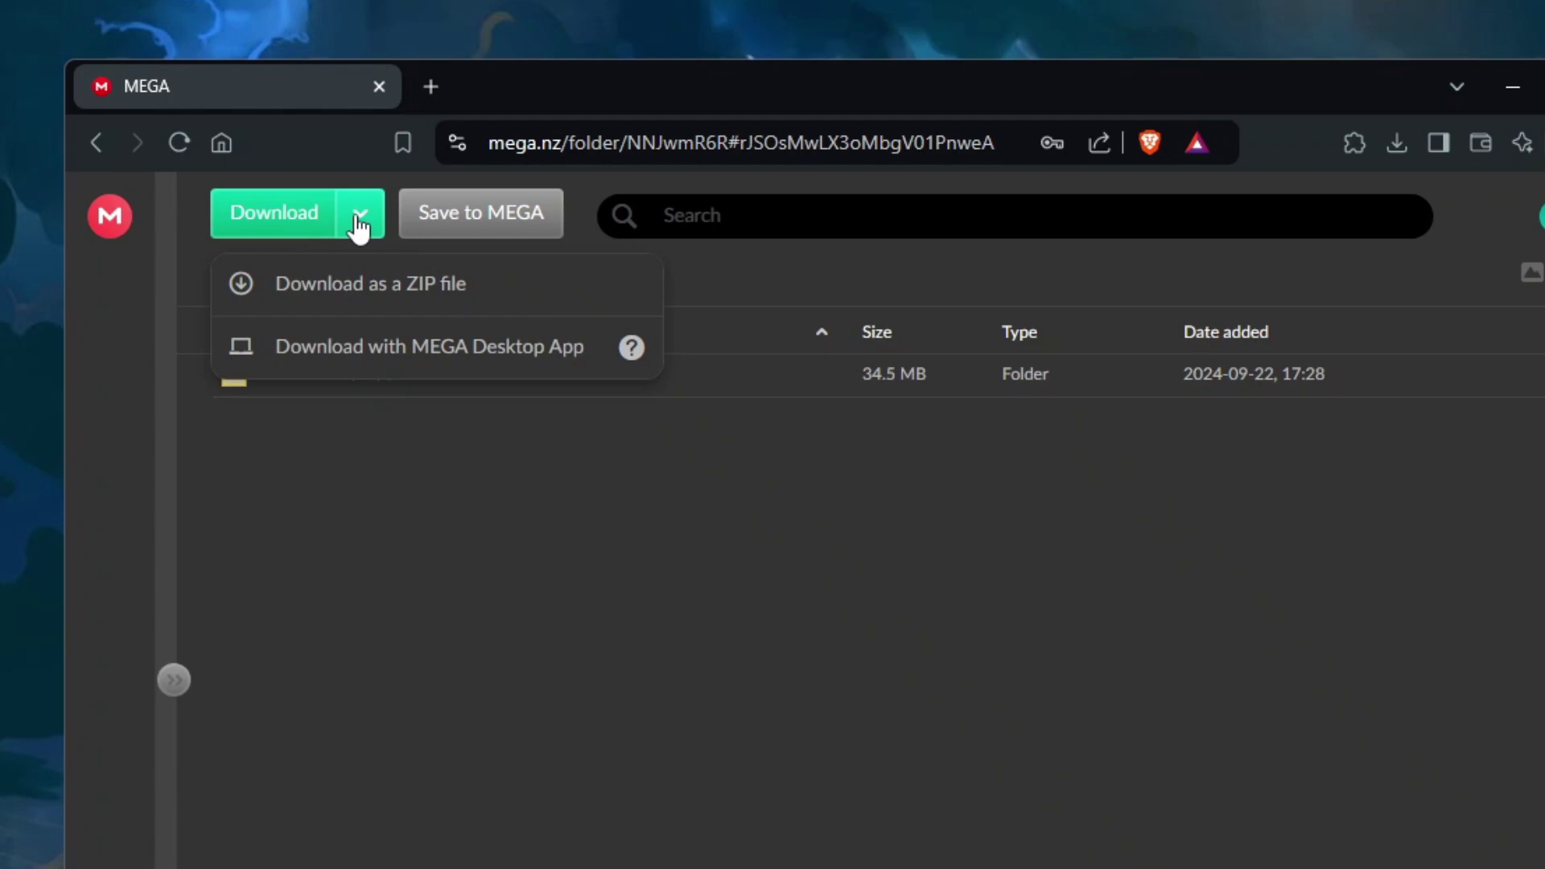
pyautogui.click(365, 270)
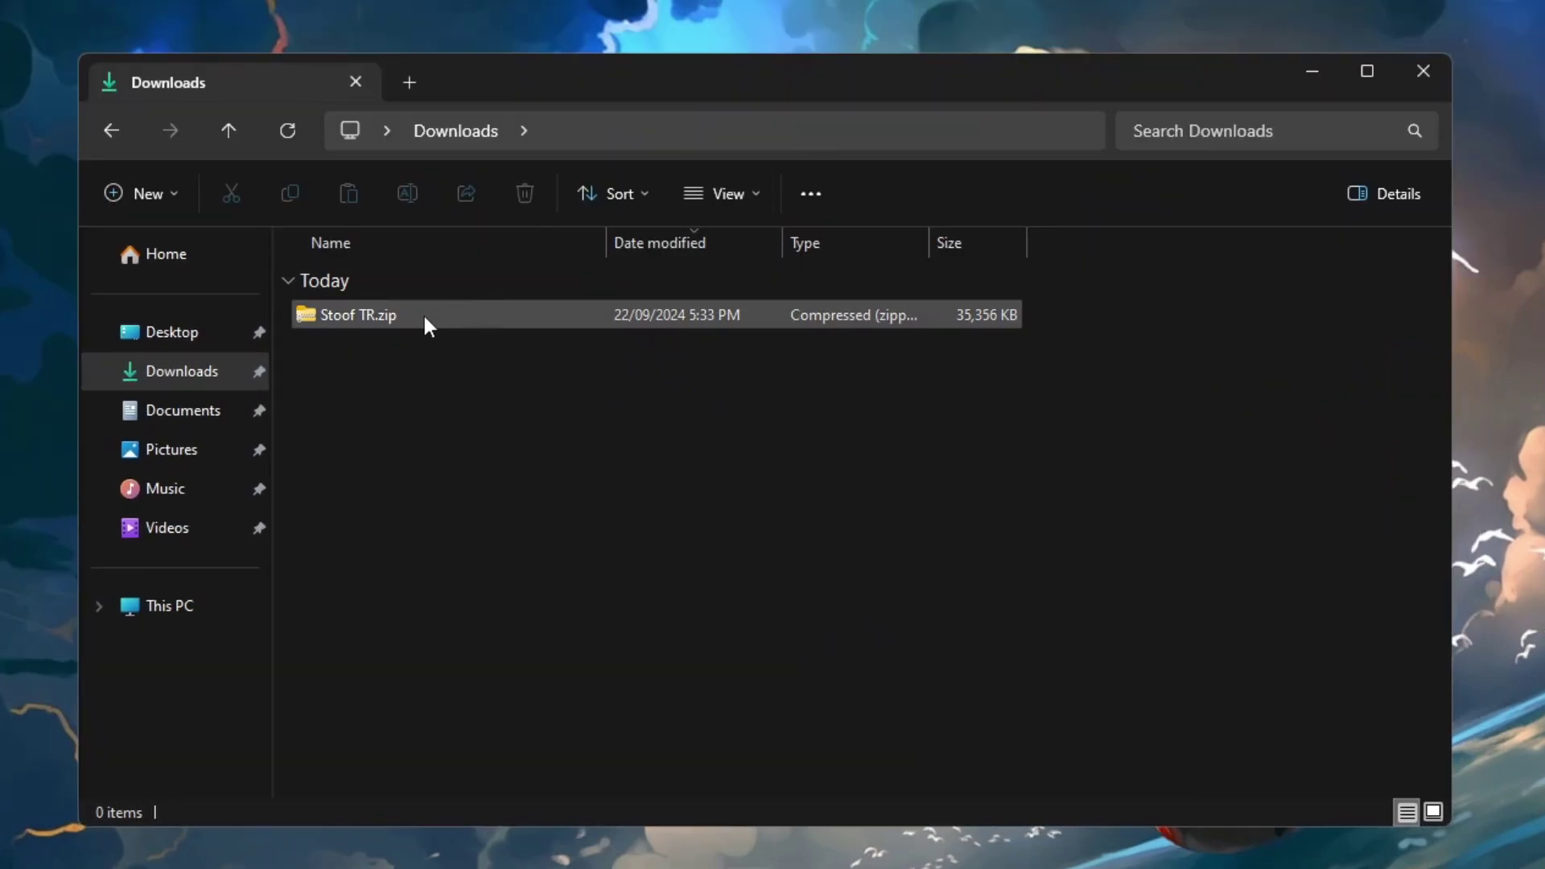
# Extract Stoof TR.zip into a Stoof TR folder with 7-Zip.
pyautogui.click(424, 316)
pyautogui.rightClick(424, 316)
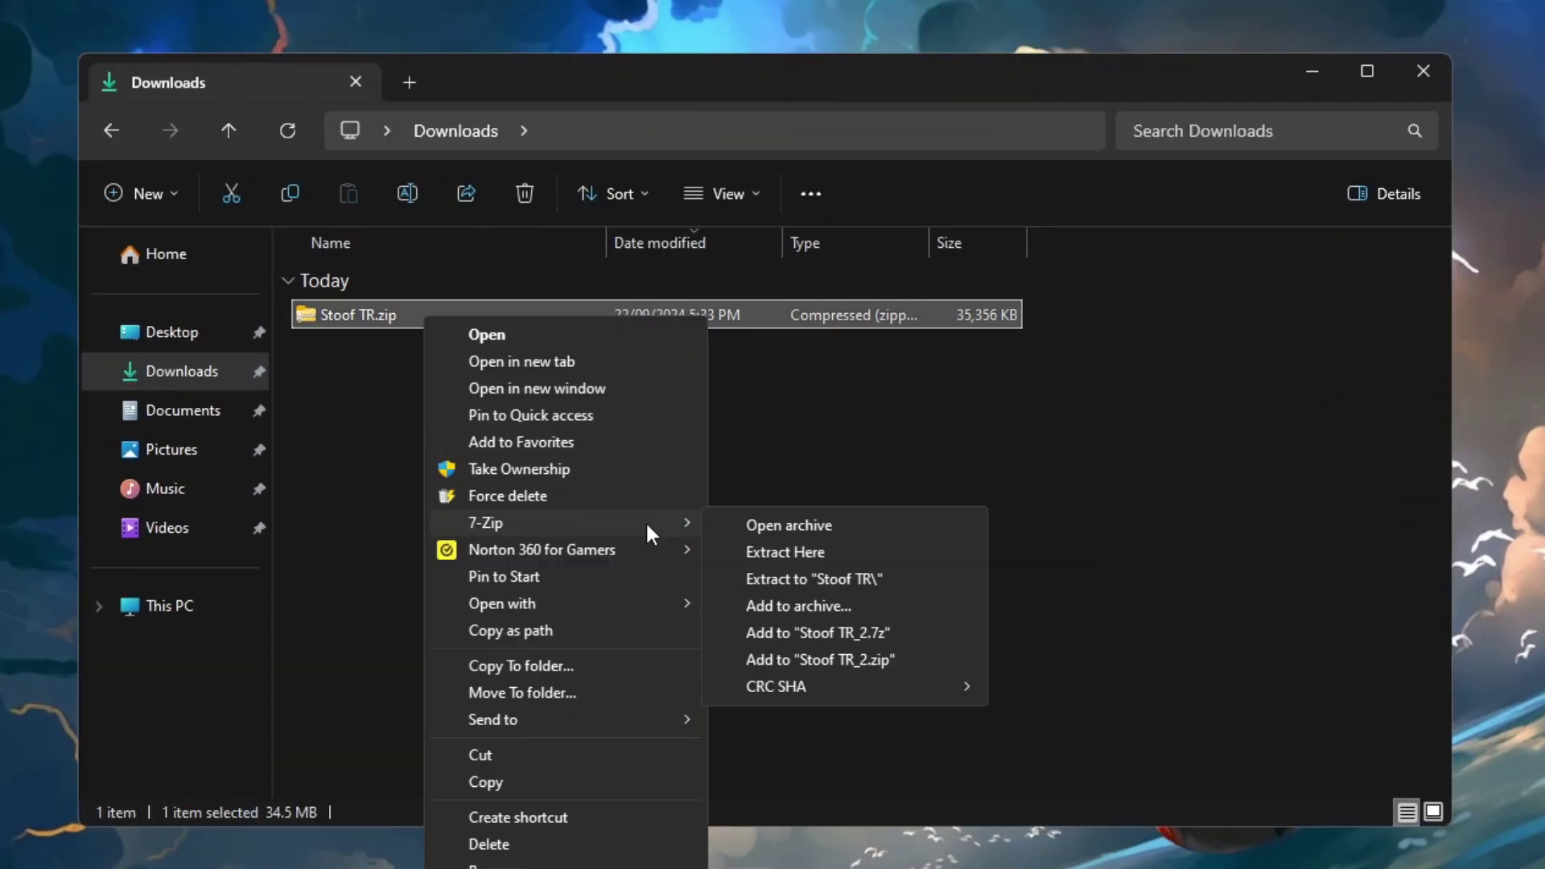
pyautogui.click(824, 576)
# Browse into Stoof TR > Timer Resolution, view 1. Fix TimerResolution, and return.
pyautogui.doubleClick(448, 351)
pyautogui.doubleClick(480, 316)
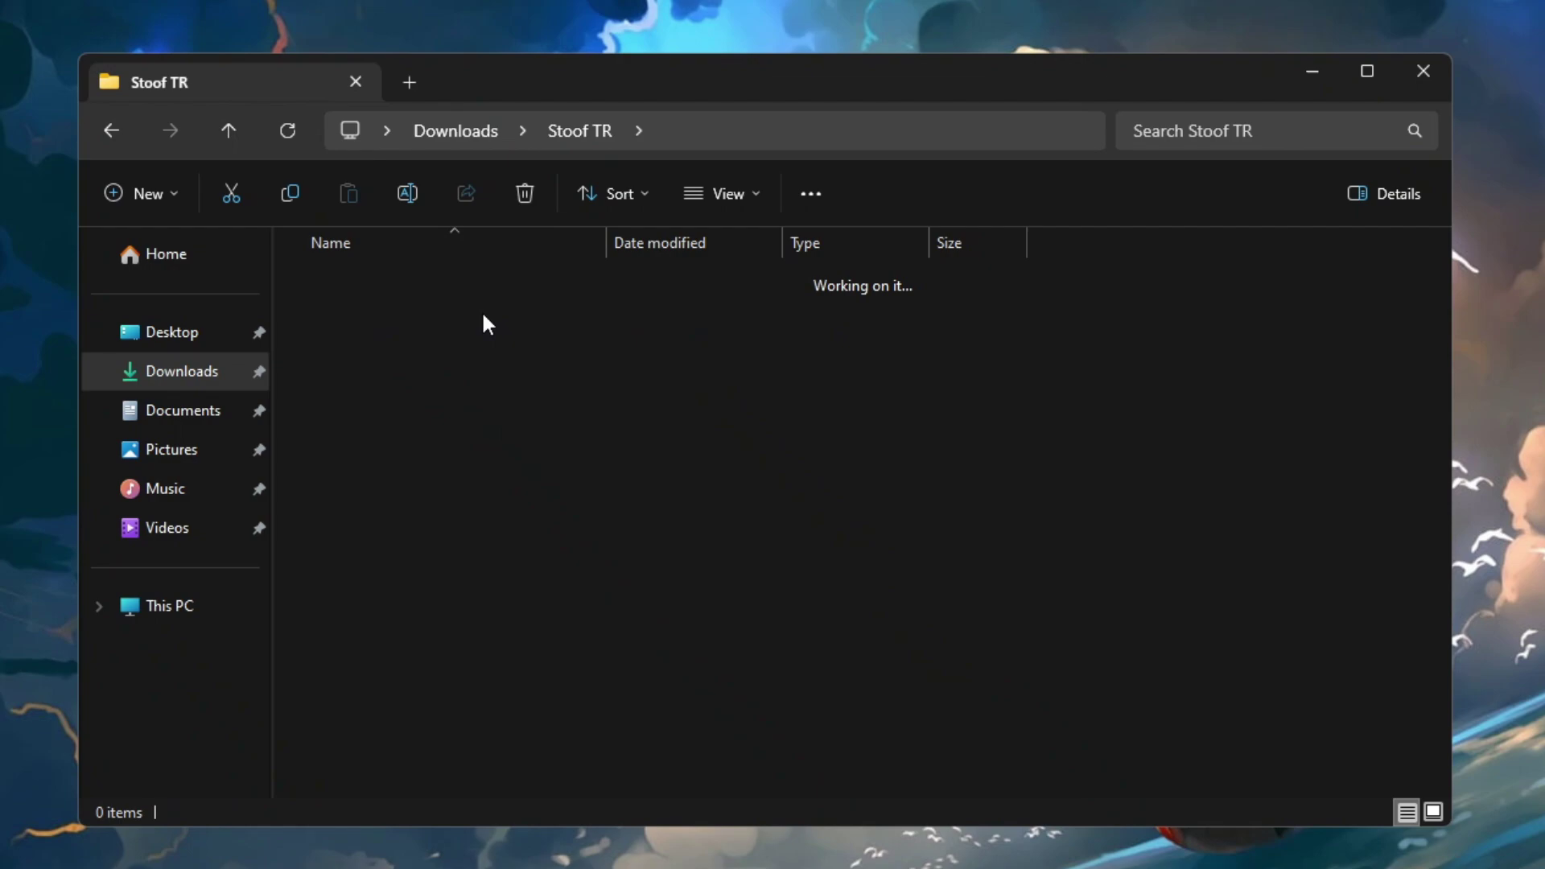
pyautogui.doubleClick(531, 325)
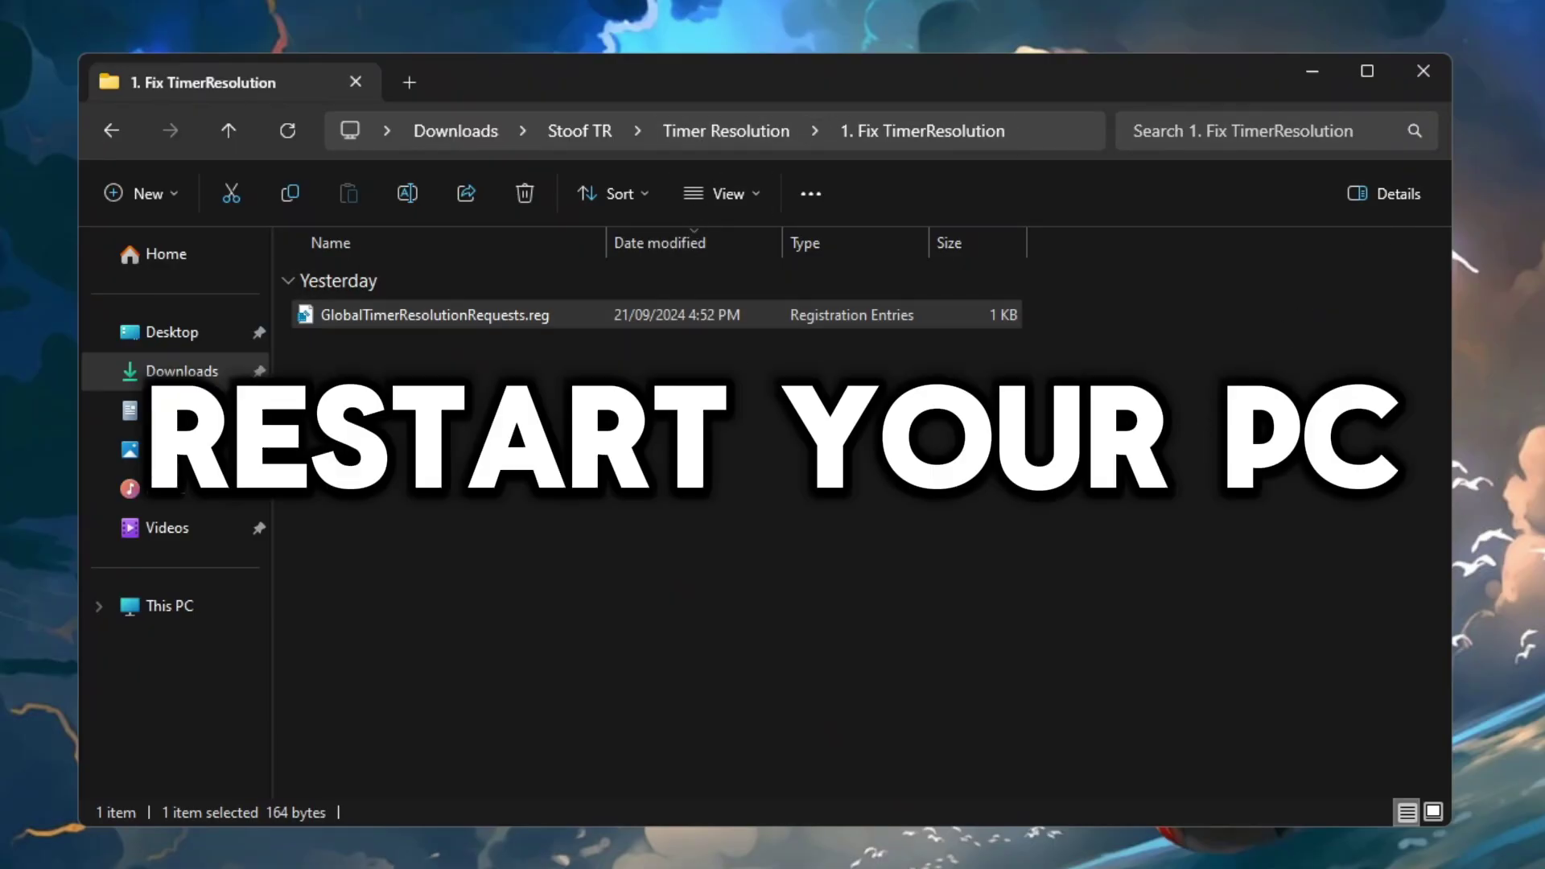
pyautogui.hotkey('alt', 'Up')
# Move benchmark.ps1, MeasureSleep.exe and SetTimerResolution.exe from 2. C Drive Programs onto the C drive.
pyautogui.doubleClick(495, 348)
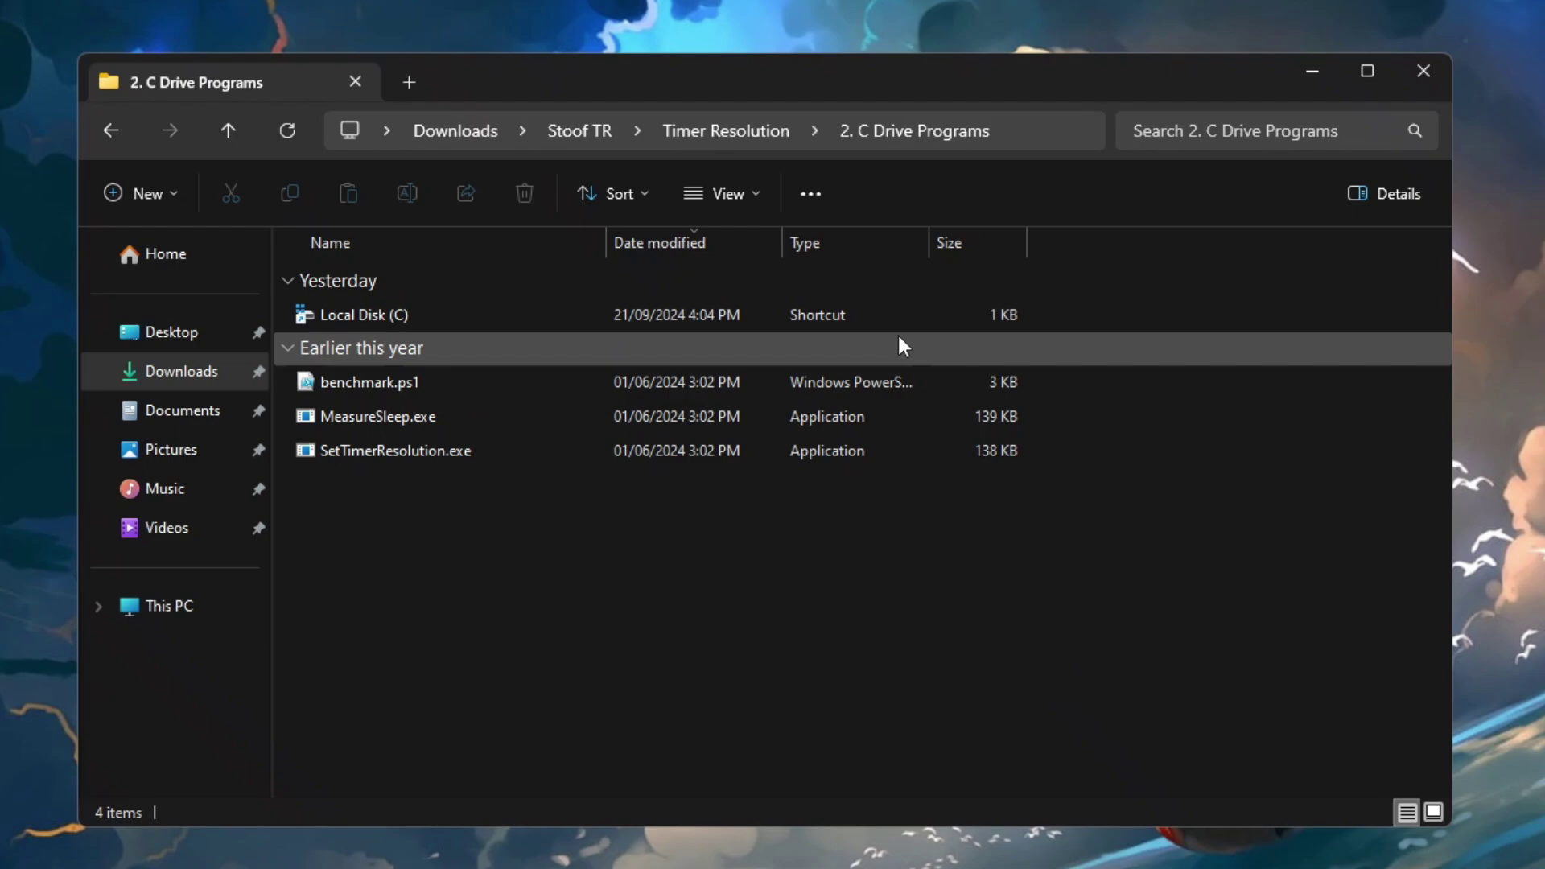
pyautogui.moveTo(457, 535)
pyautogui.mouseDown()
pyautogui.moveTo(507, 389)
pyautogui.moveTo(483, 318)
pyautogui.mouseUp()
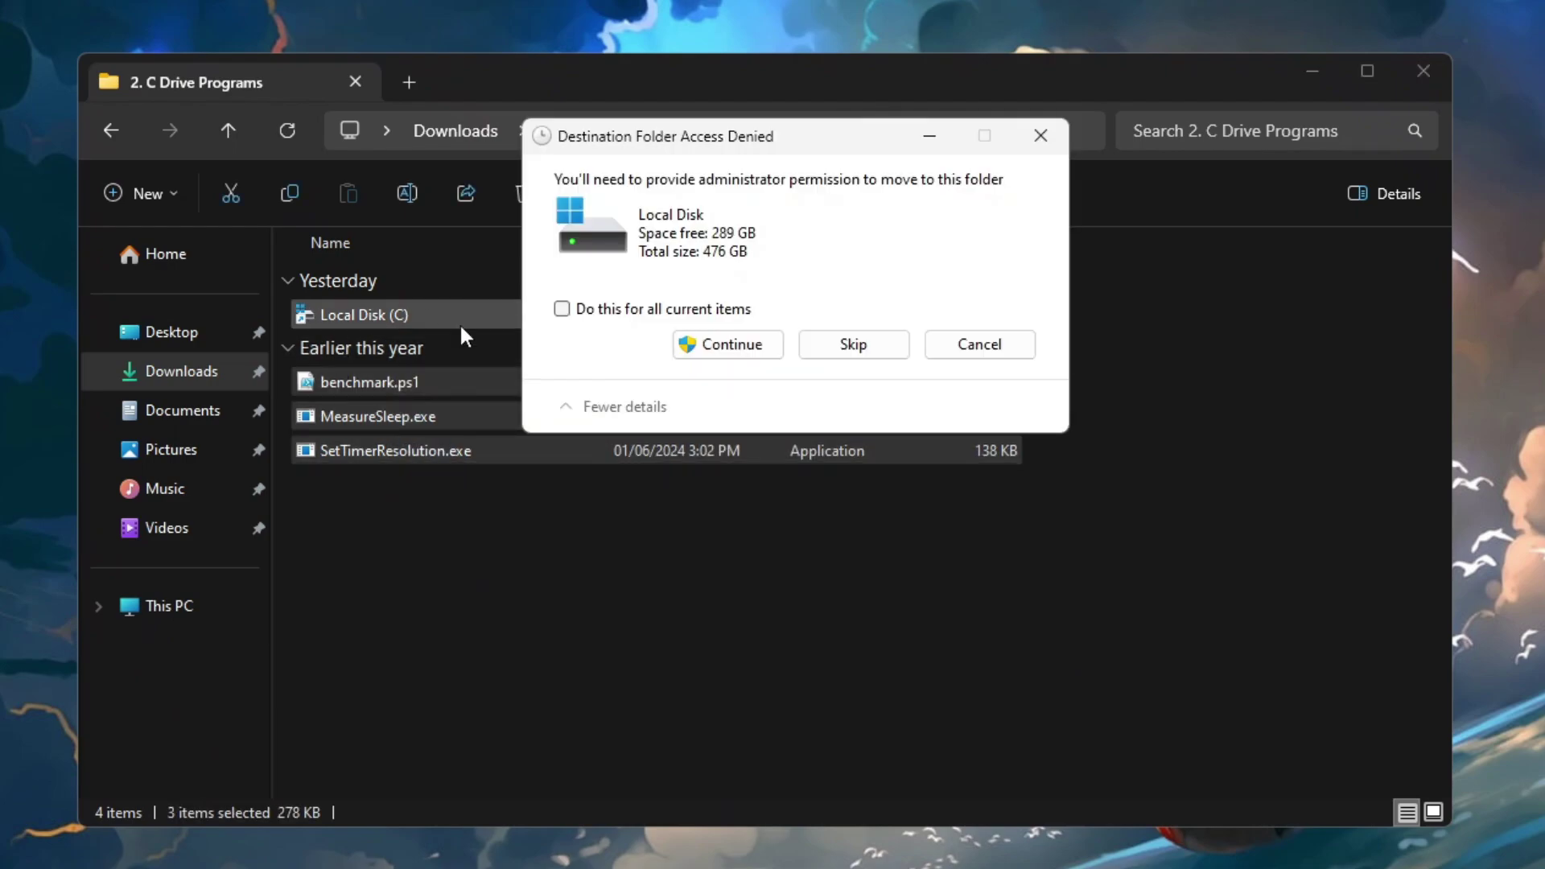
pyautogui.click(722, 344)
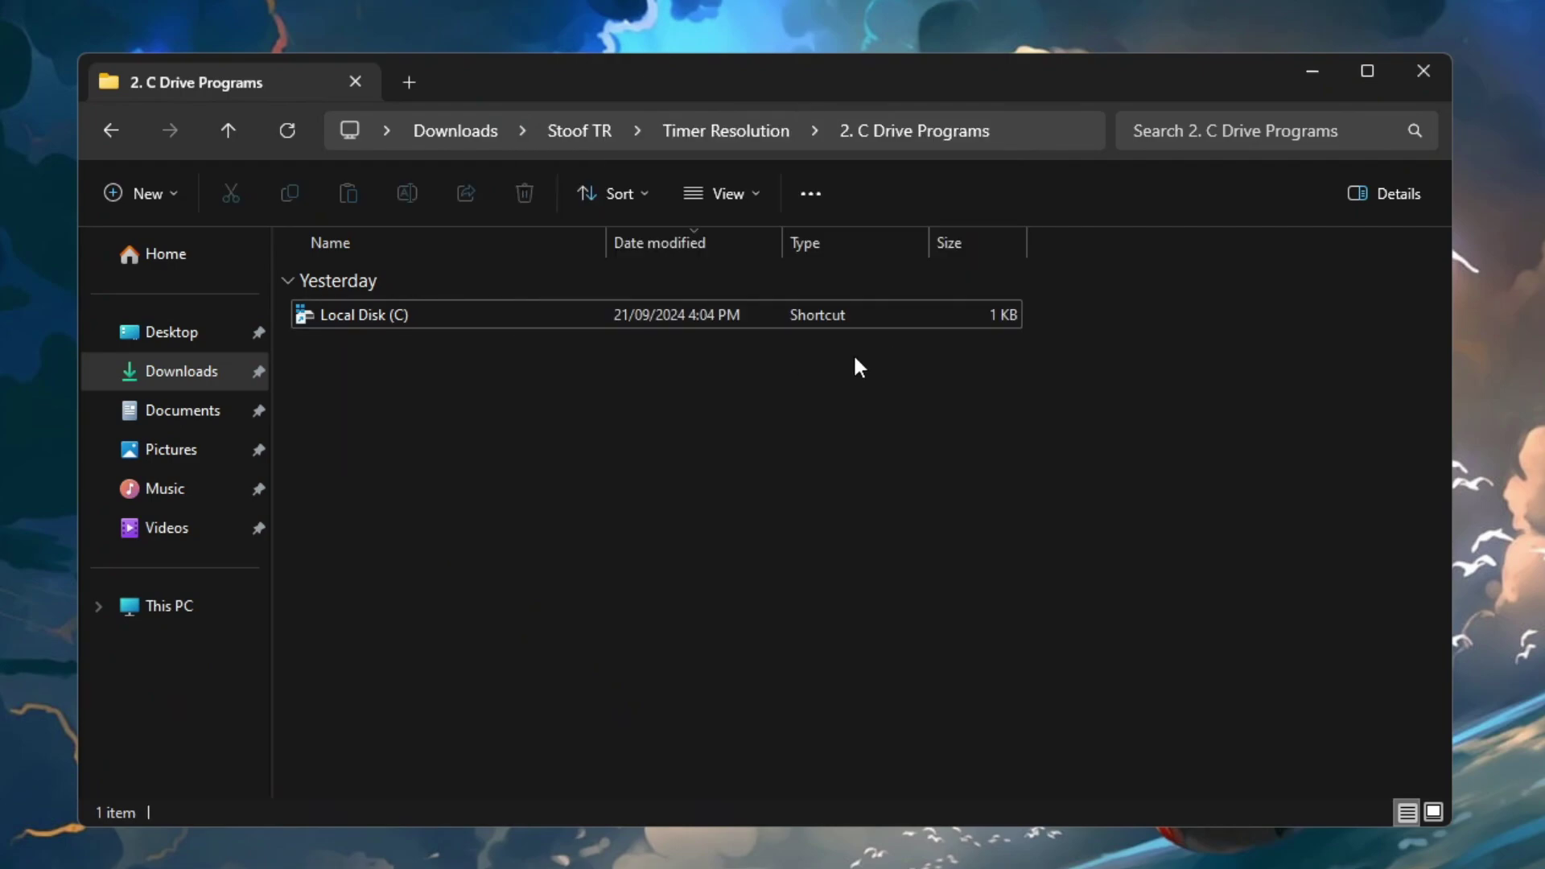
pyautogui.click(740, 130)
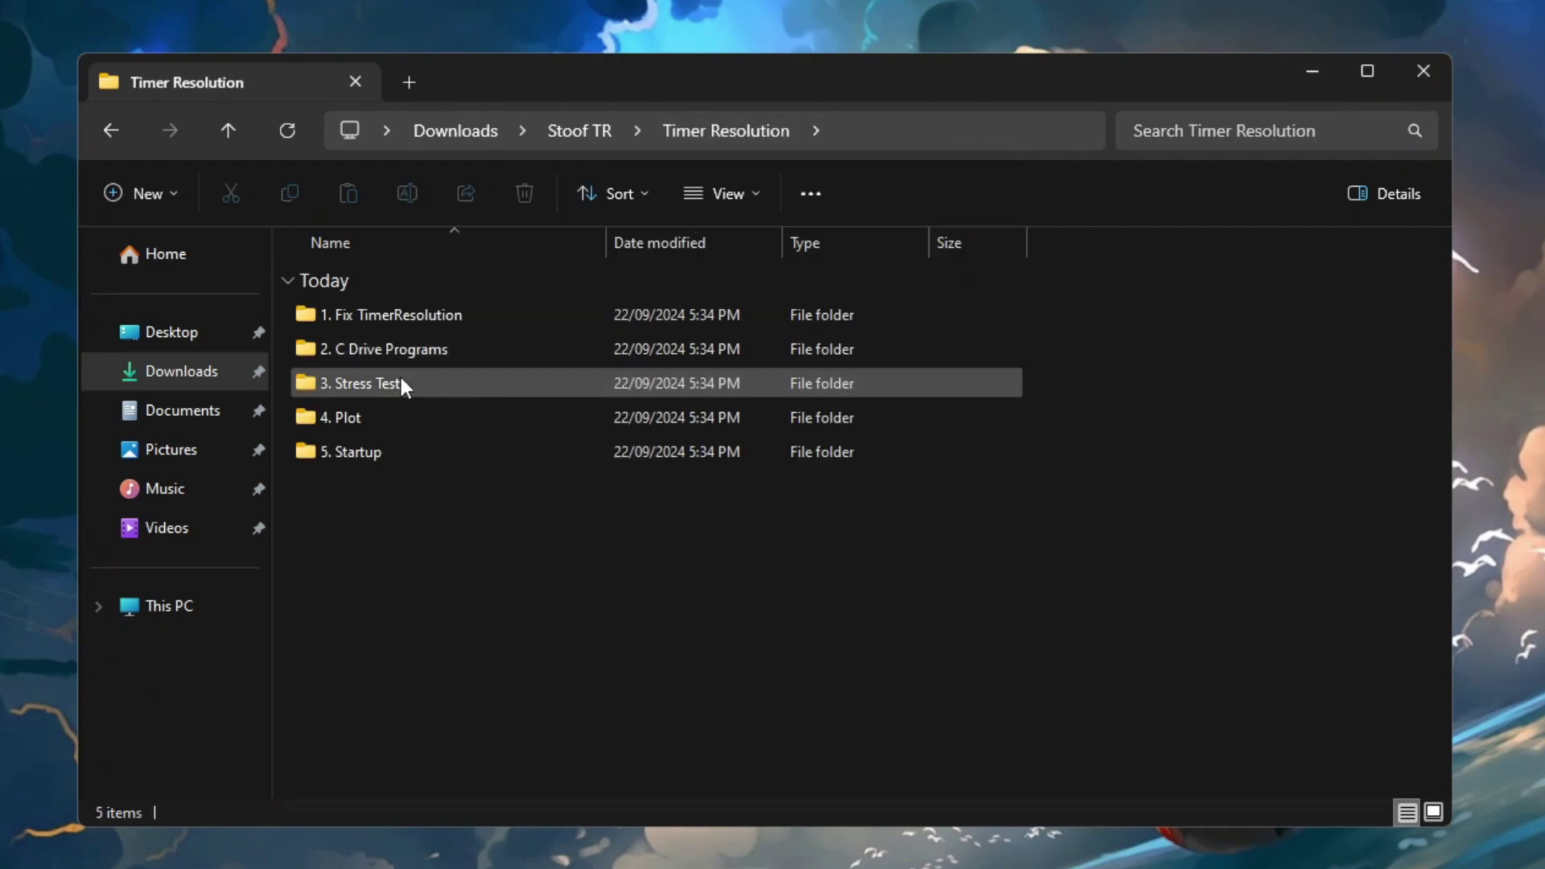
# Launch the PowerShell shortcut in 3. Stress Test > PowerShell as administrator.
pyautogui.doubleClick(400, 381)
pyautogui.doubleClick(490, 311)
pyautogui.rightClick(461, 348)
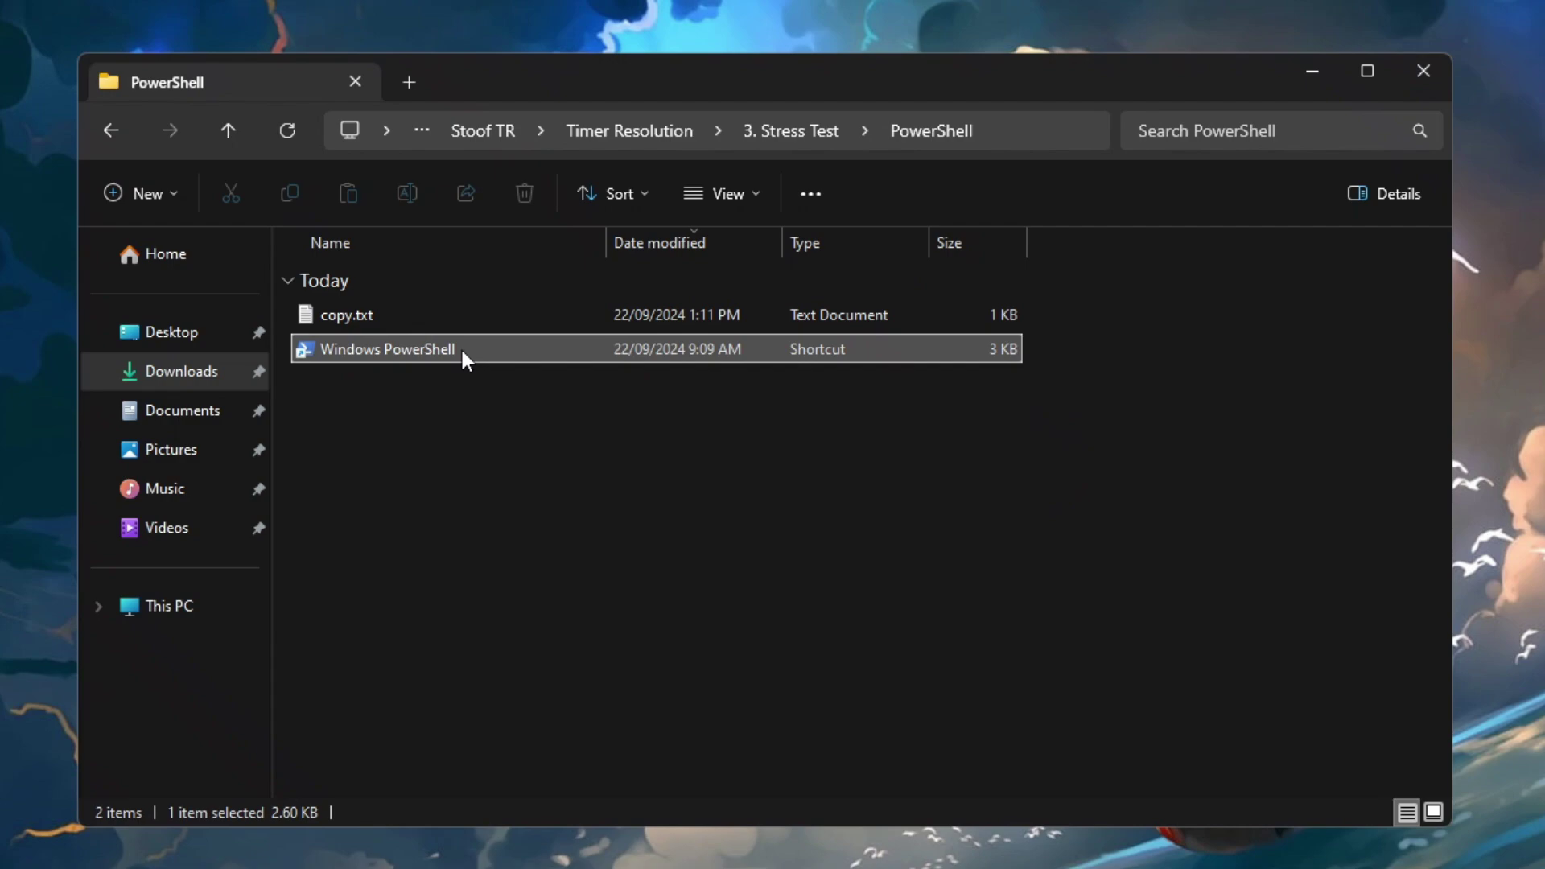
pyautogui.click(623, 449)
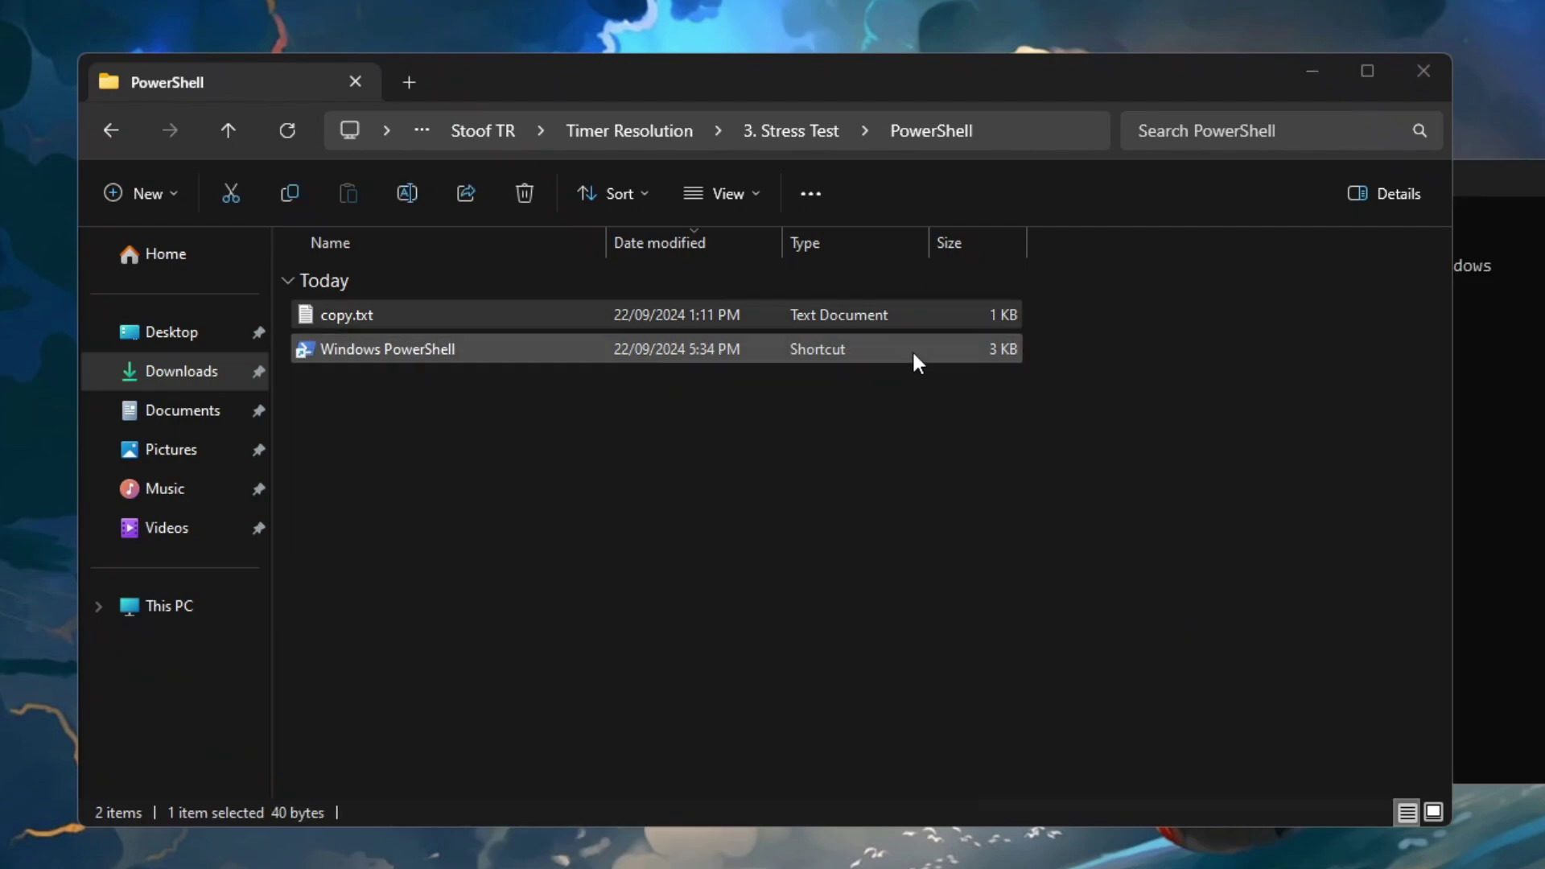
# Run Set-ExecutionPolicy Unrestricted, copied from copy.txt, and accept it for all.
pyautogui.doubleClick(385, 313)
pyautogui.moveTo(315, 129); pyautogui.dragTo(18, 132)
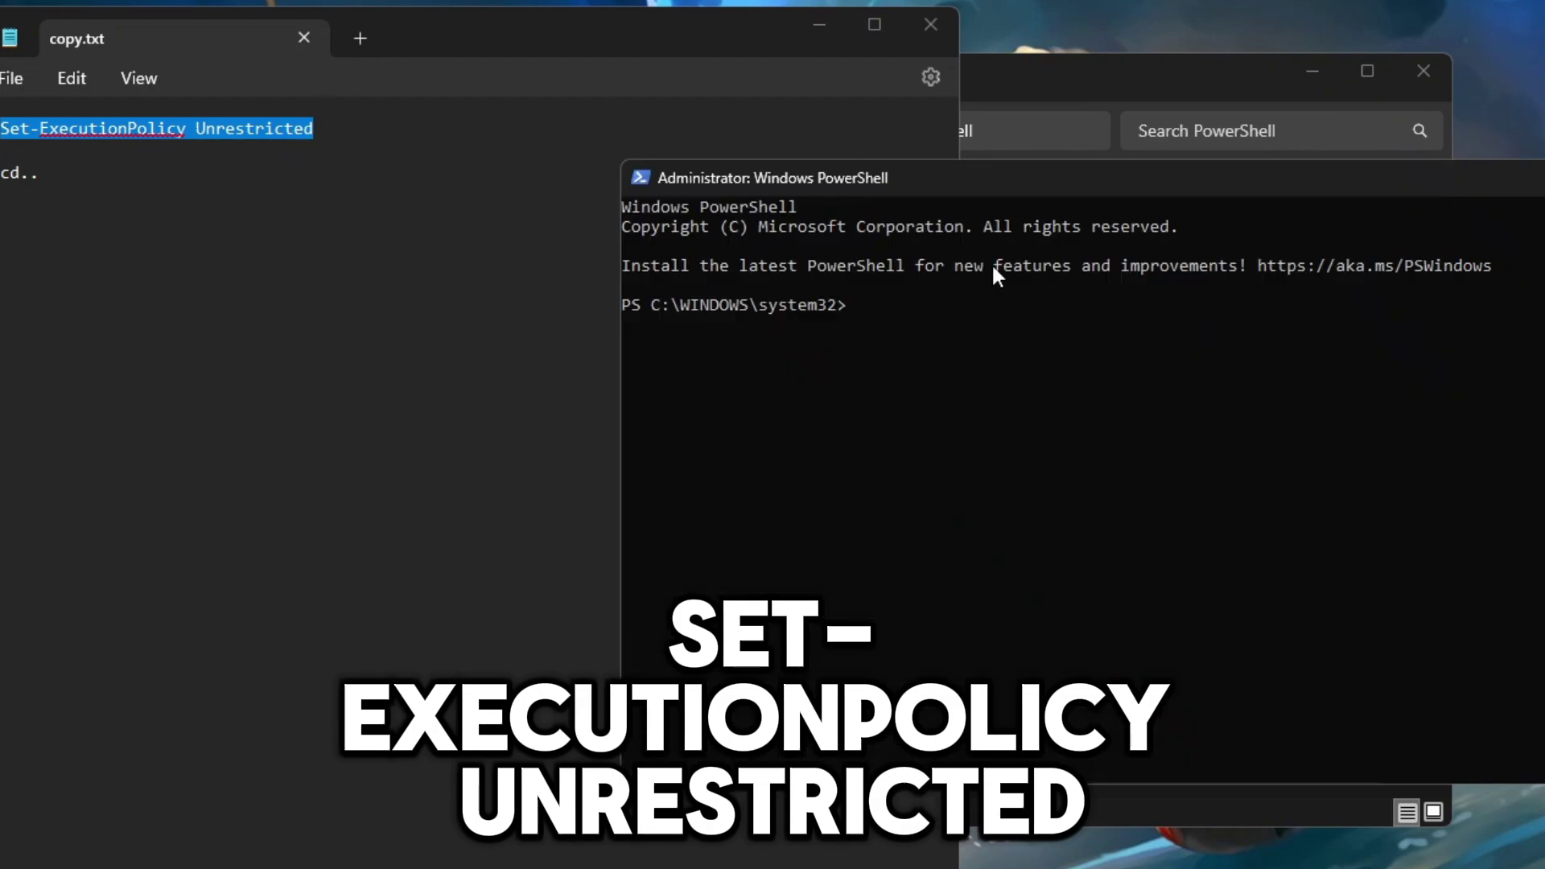
pyautogui.moveTo(887, 184); pyautogui.dragTo(564, 136)
pyautogui.rightClick(639, 330)
pyautogui.press('Return')
pyautogui.write('A')
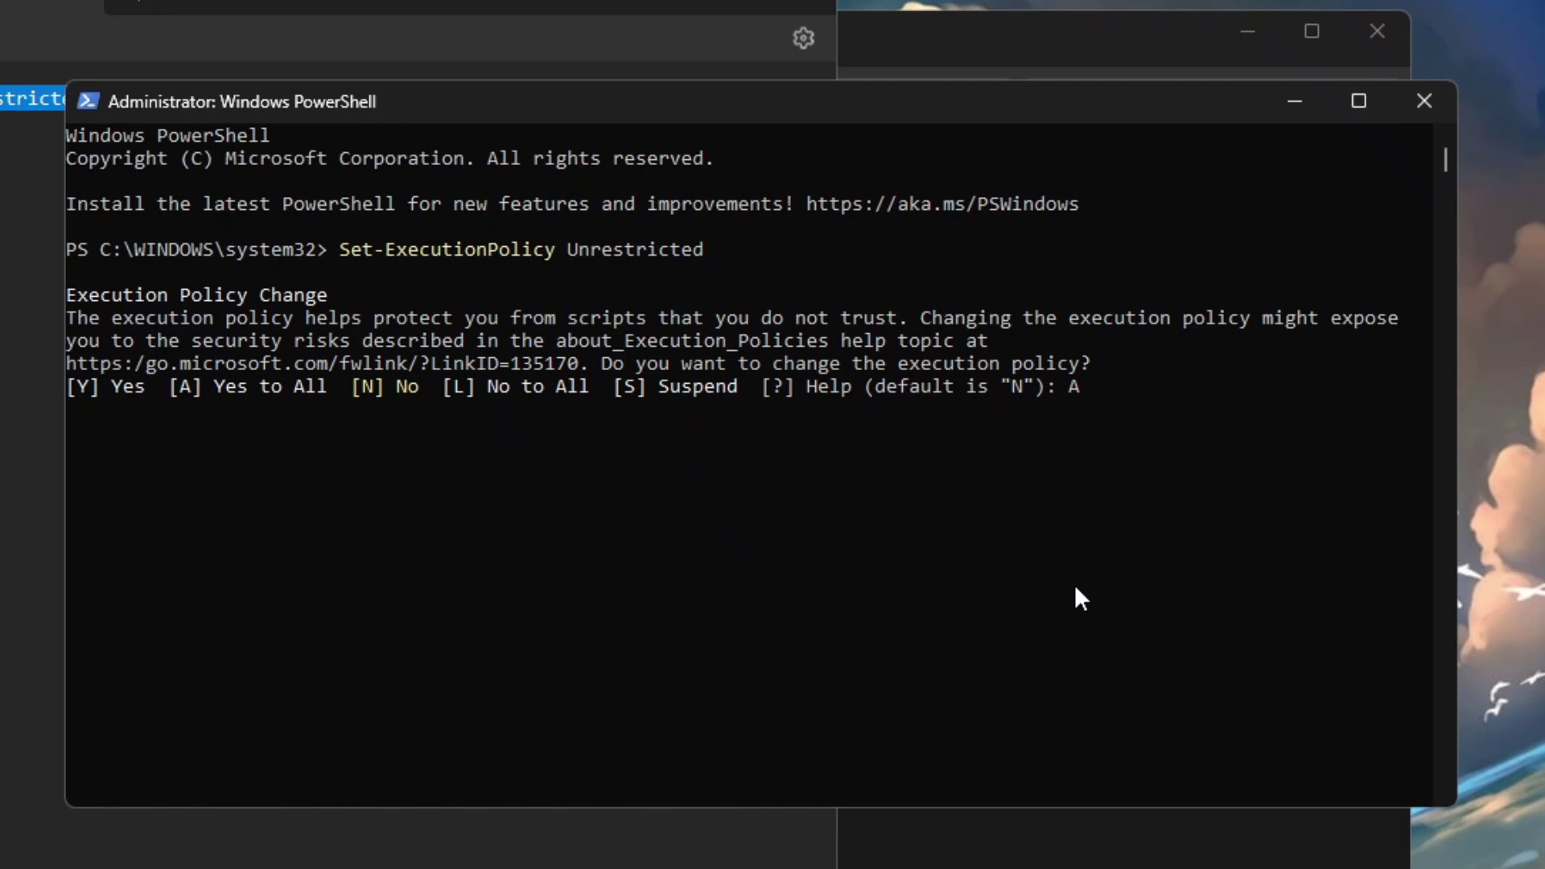
pyautogui.press('Return')
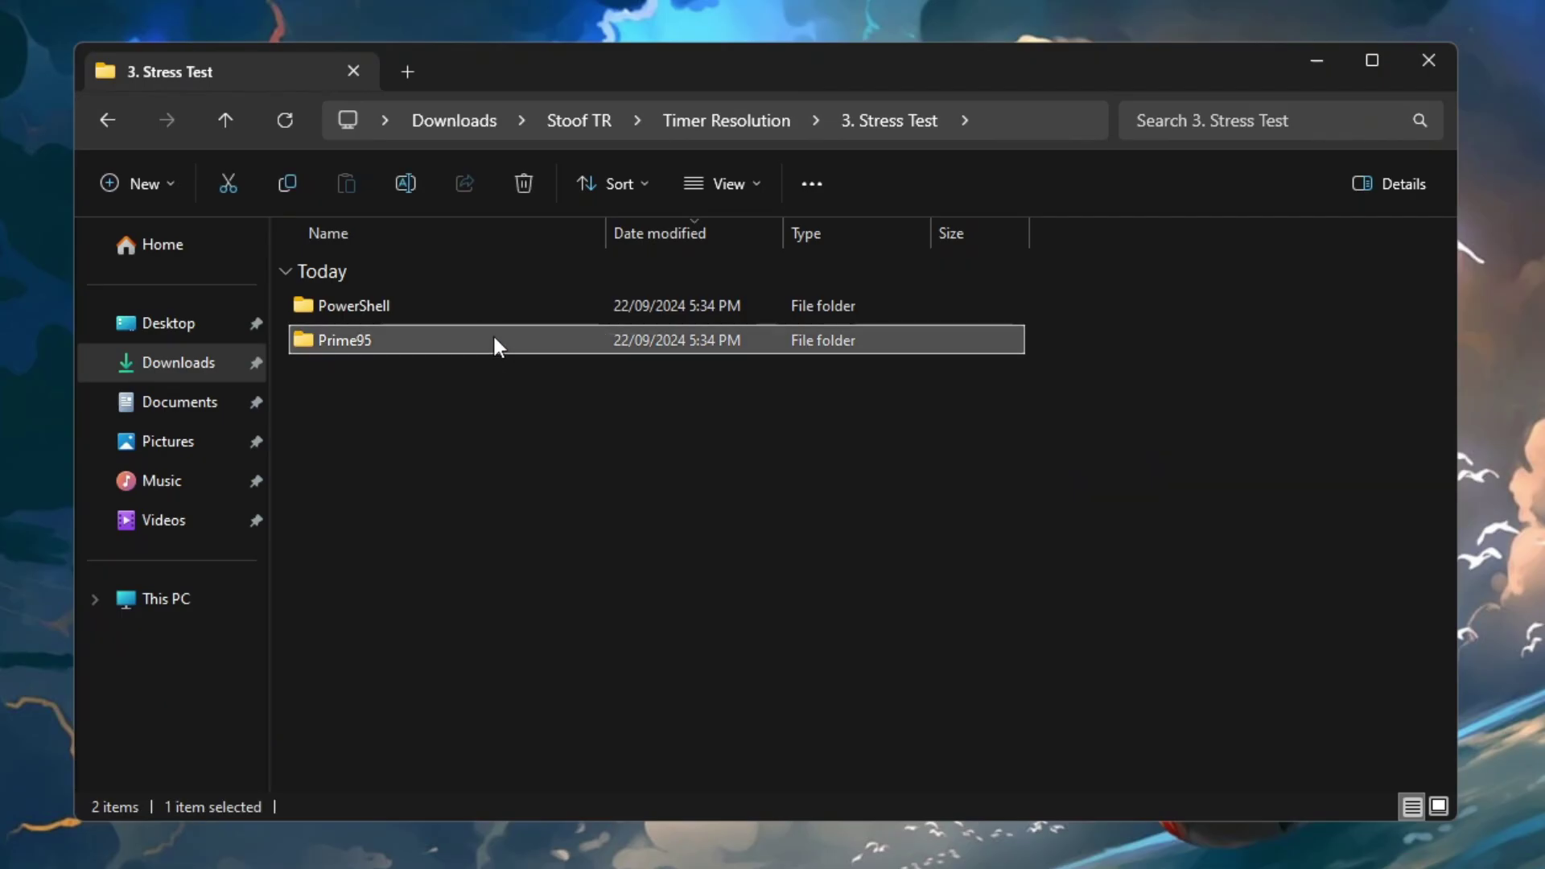
# Open the Prime95 folder and bring up actions for prime95.exe.
pyautogui.doubleClick(493, 338)
pyautogui.click(446, 482)
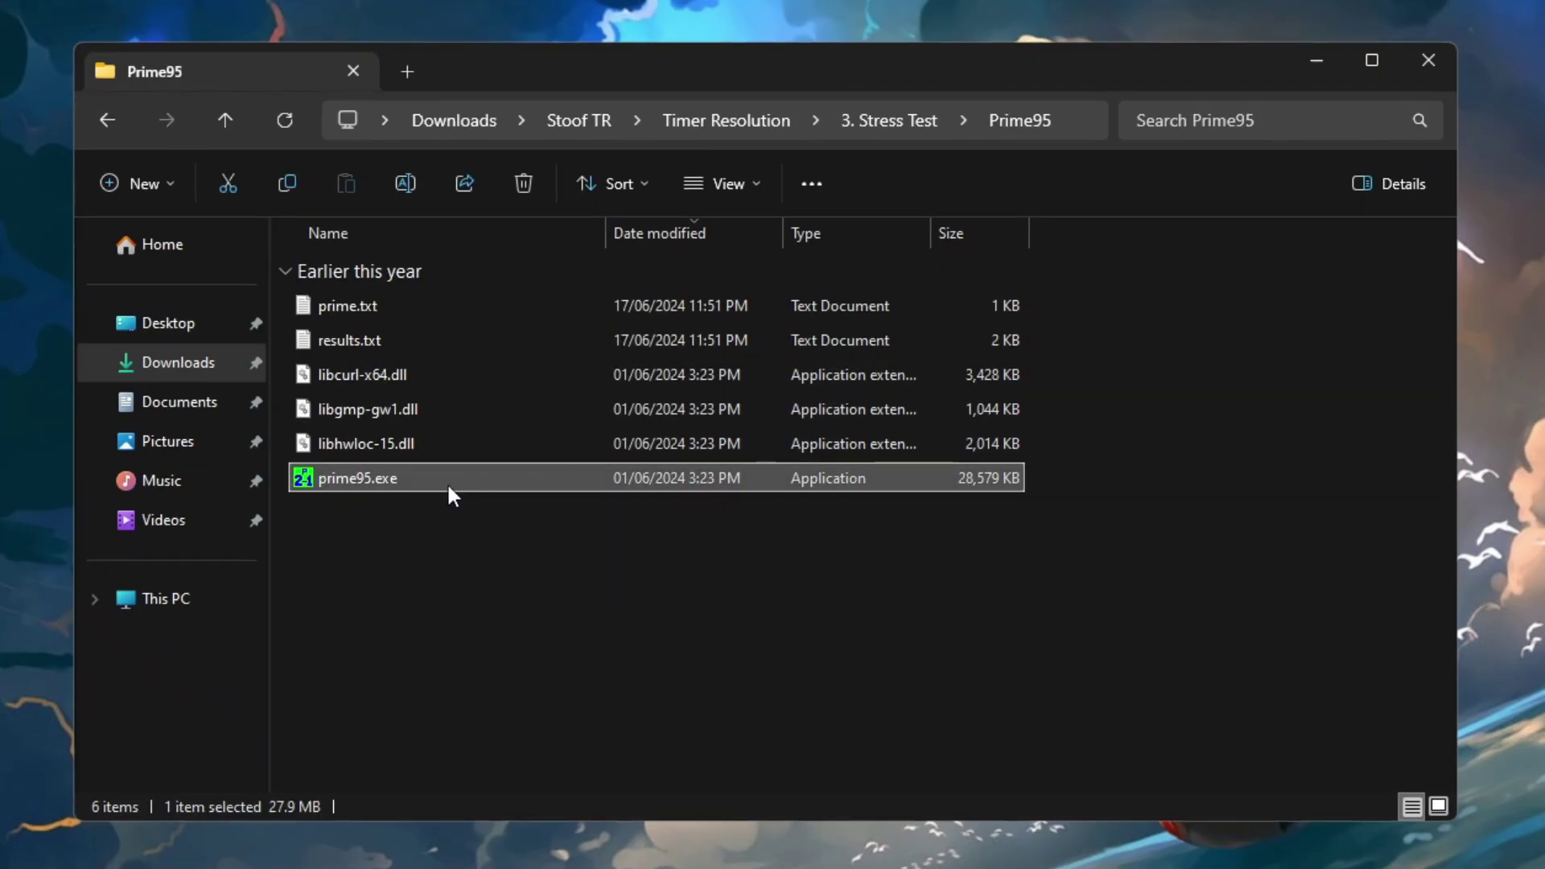
pyautogui.rightClick(449, 493)
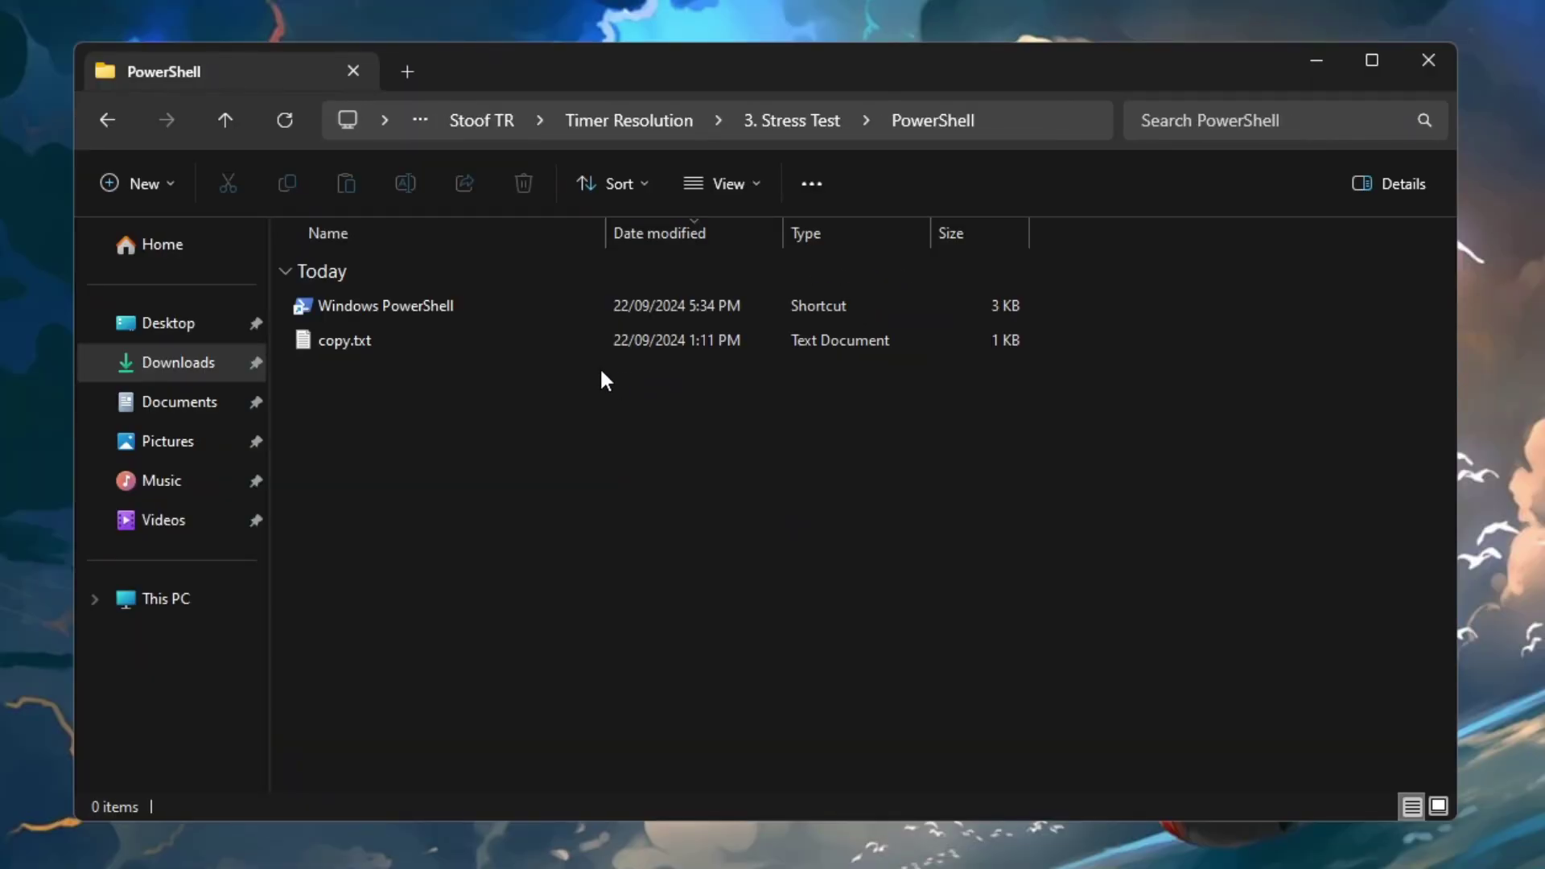
# Launch the Stress Test PowerShell shortcut as administrator again.
pyautogui.doubleClick(537, 302)
pyautogui.rightClick(703, 320)
pyautogui.click(615, 397)
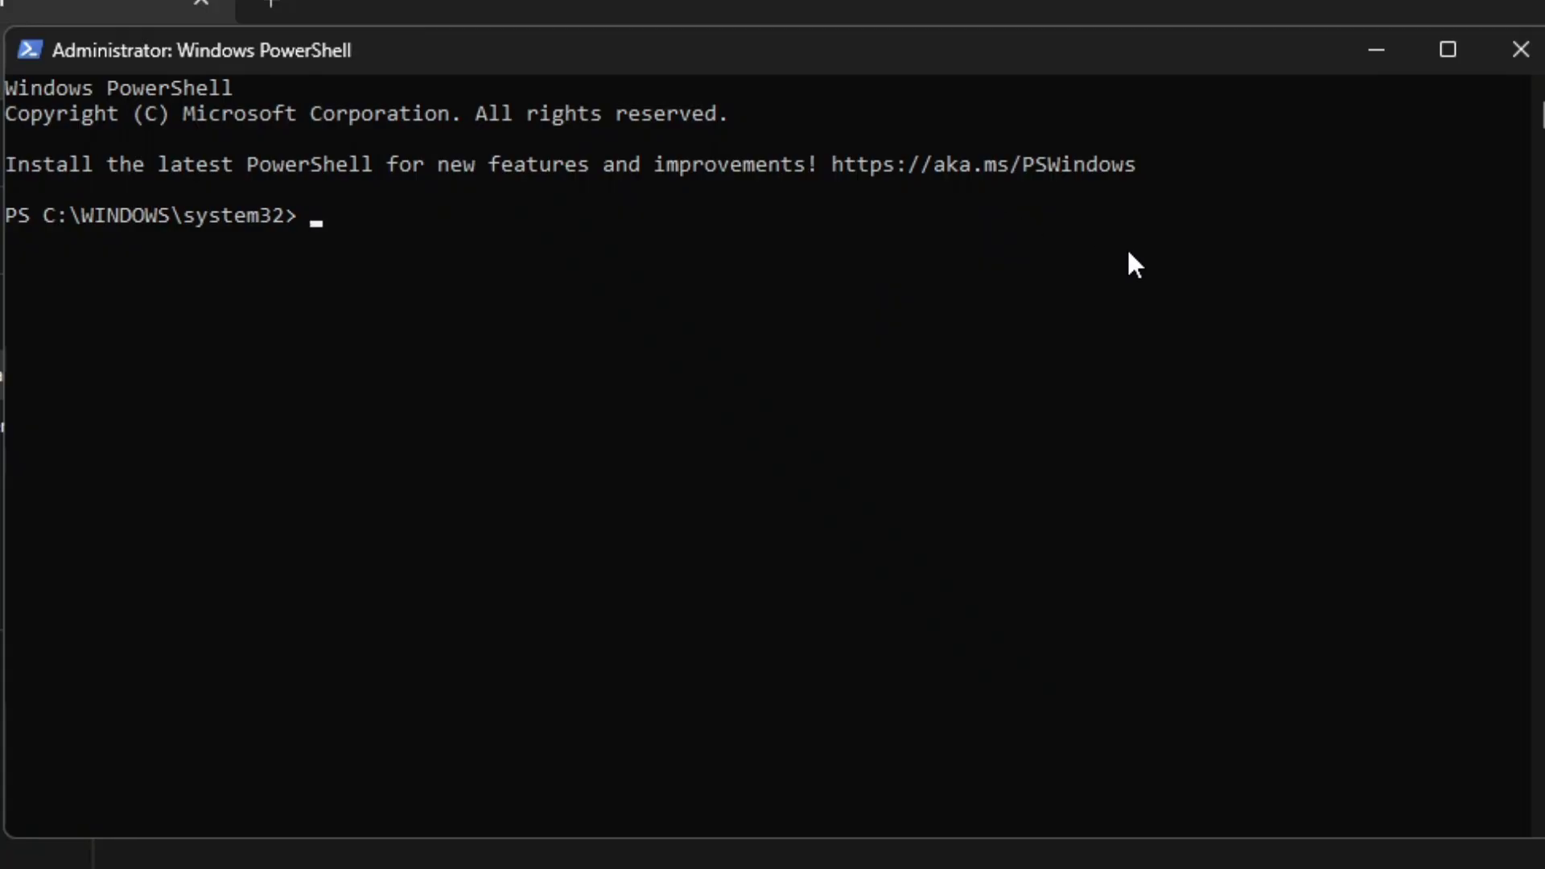
# From C:\, run .\benchmark.ps1 to start benchmarking from 0.5ms.
pyautogui.write('cd')
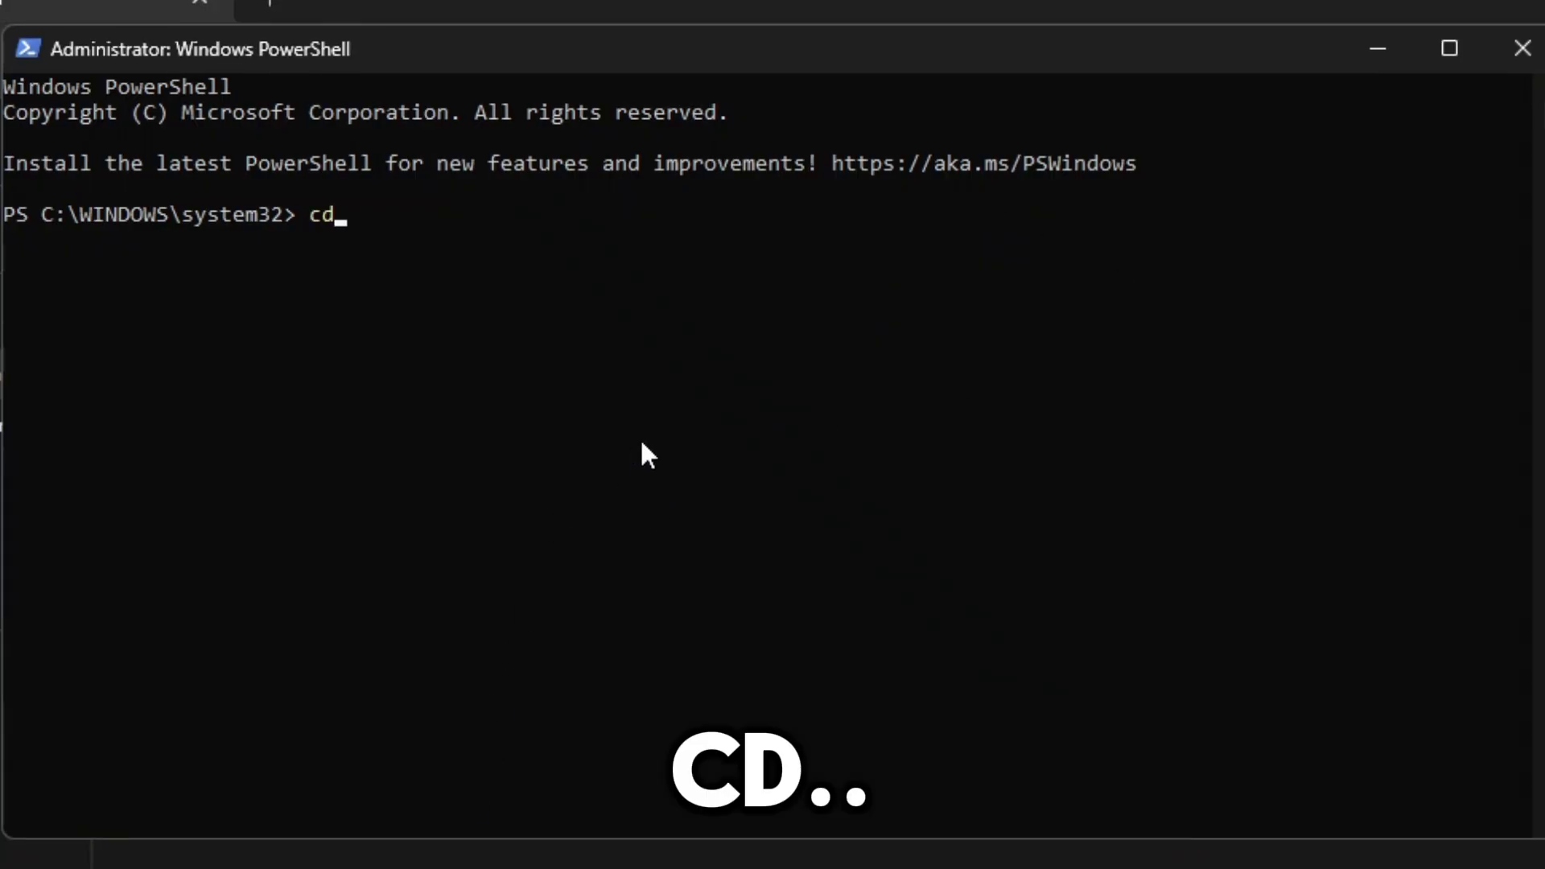
pyautogui.write('cd')
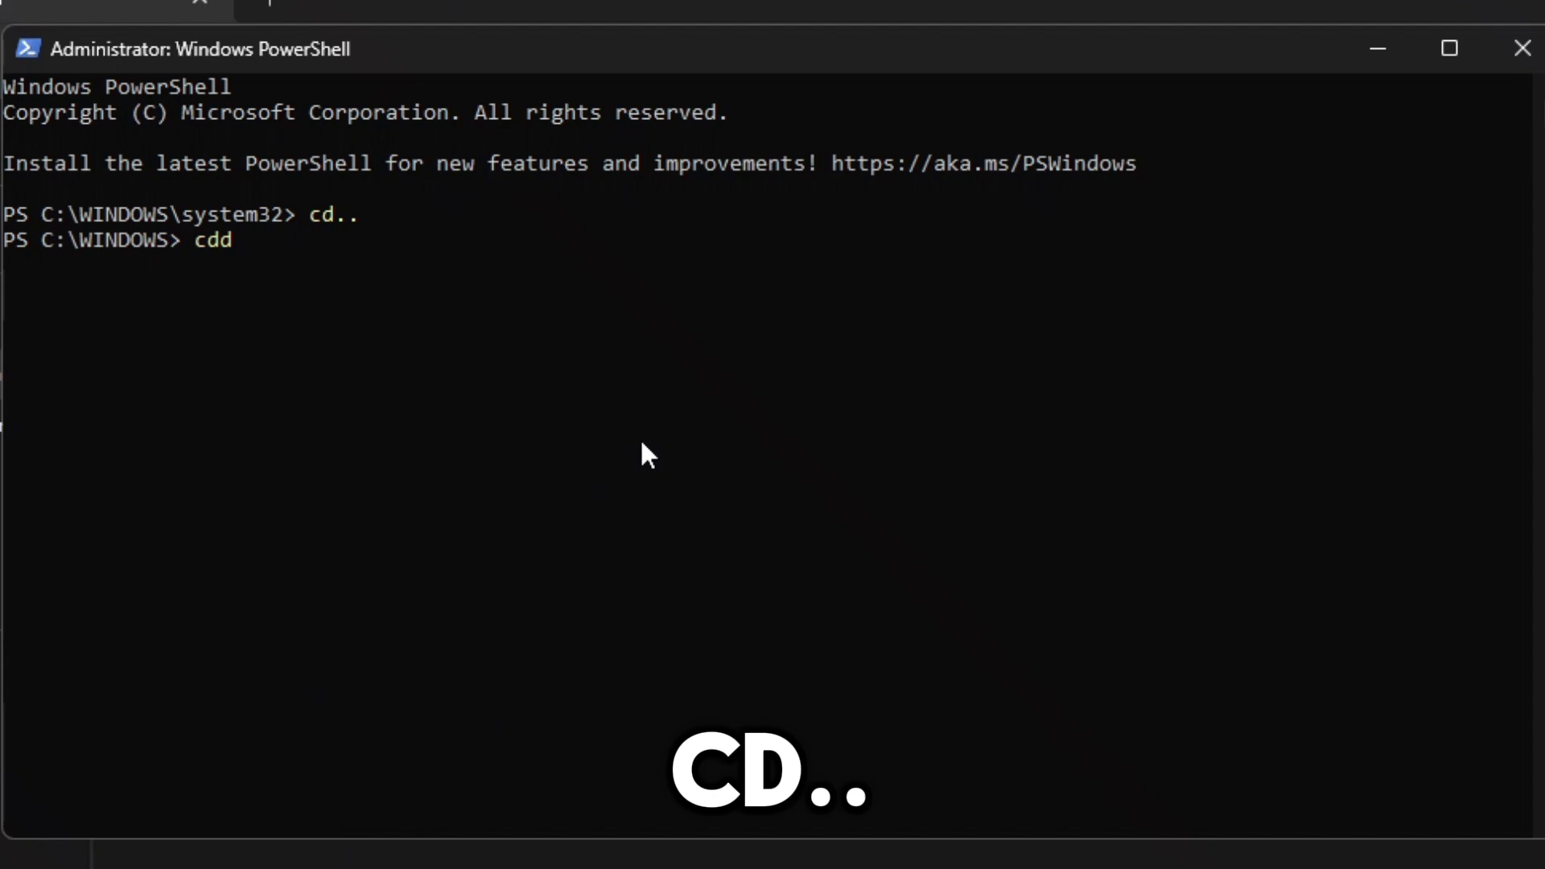
pyautogui.write('..')
pyautogui.press('Return')
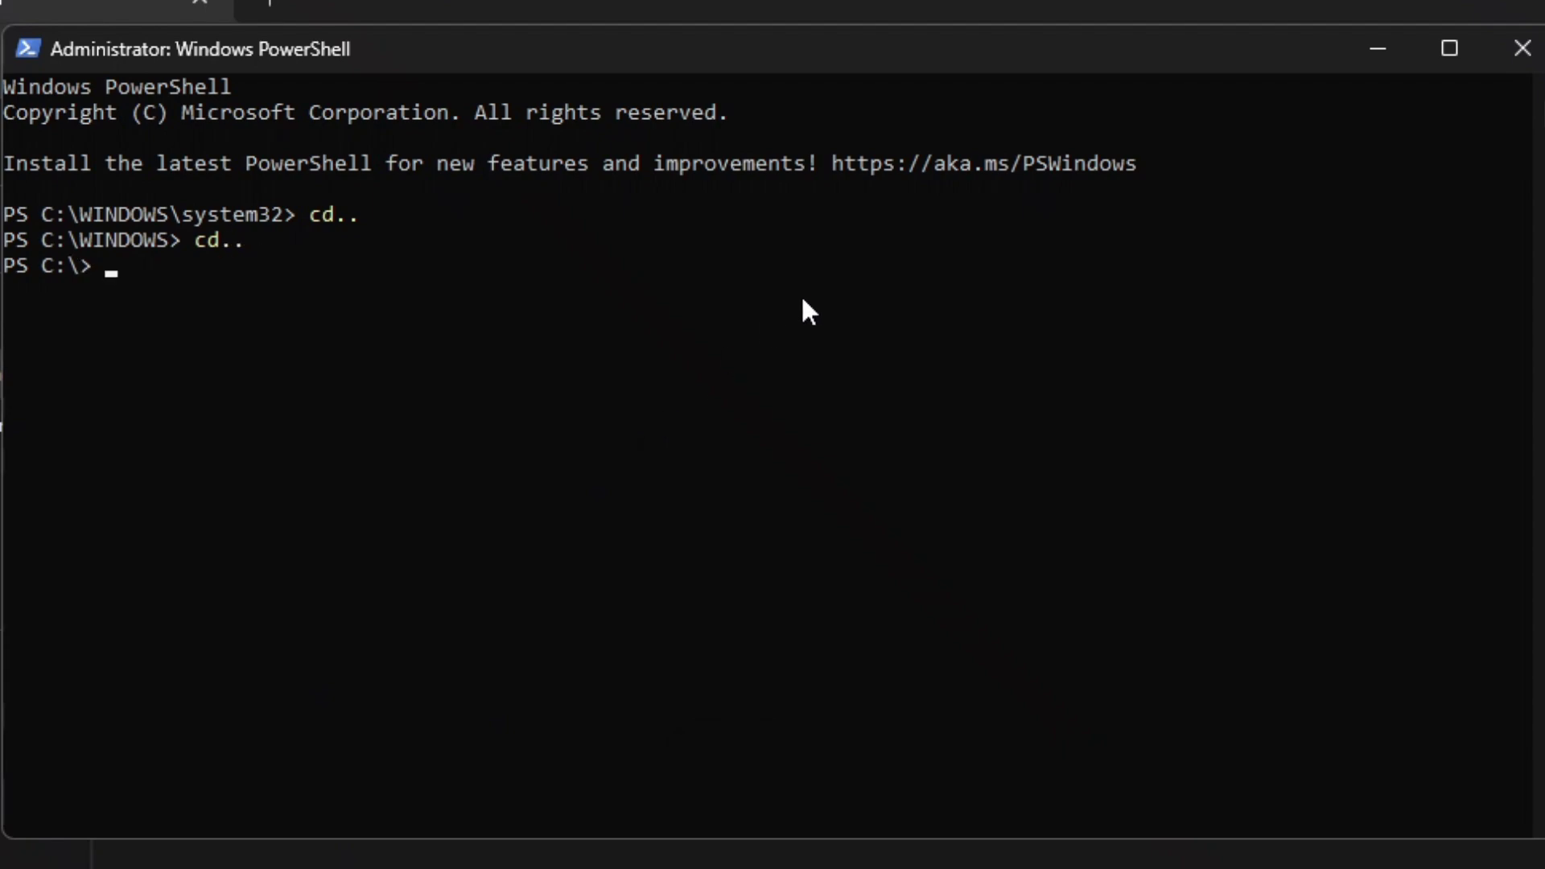
pyautogui.write('benchmark')
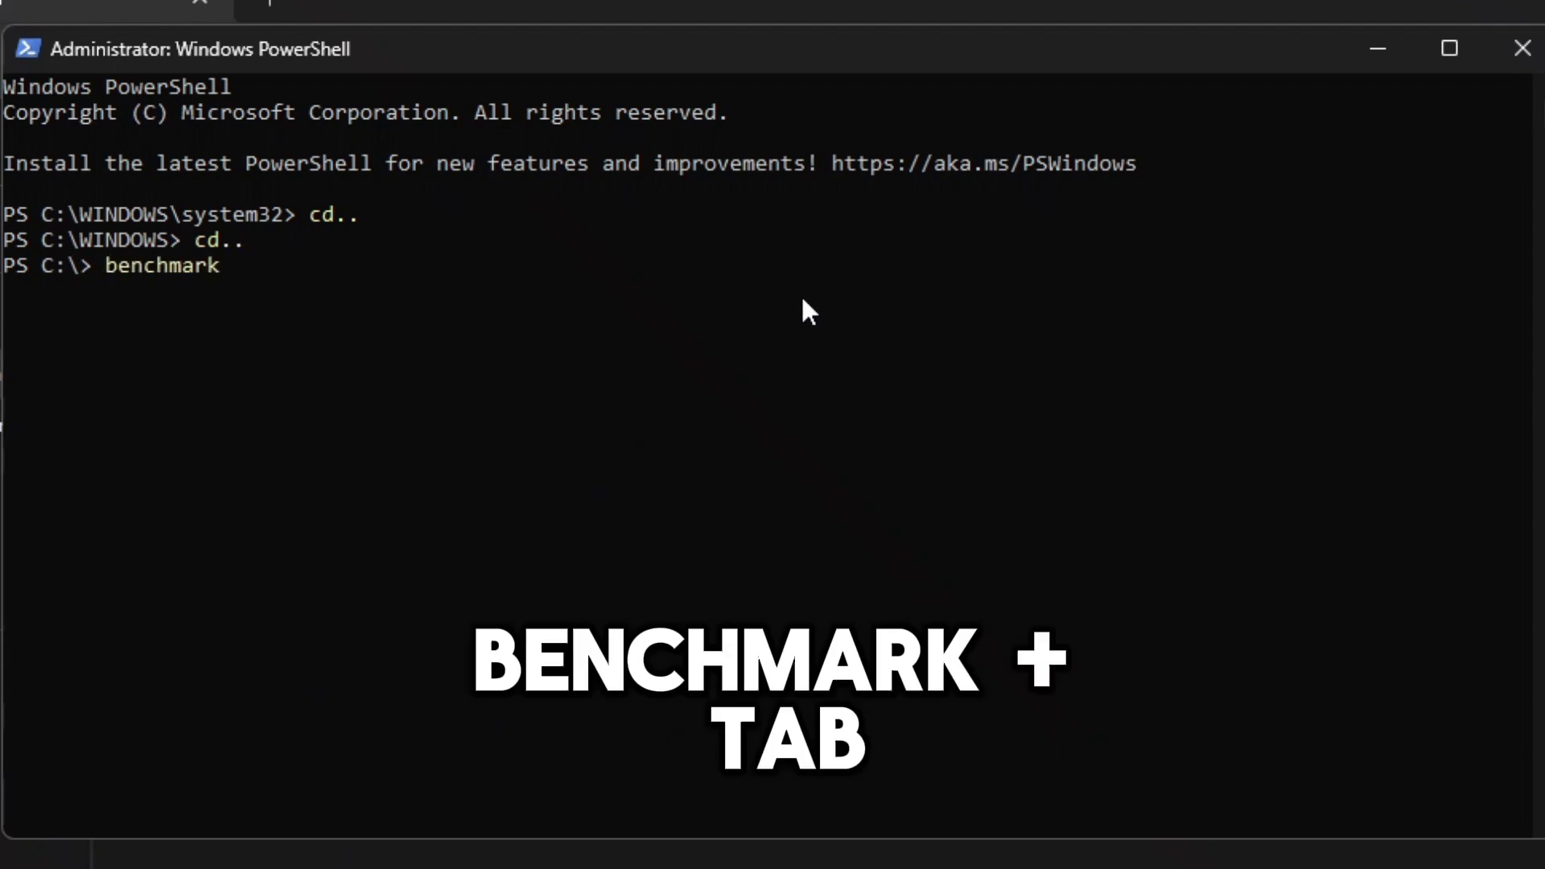
pyautogui.press('Tab')
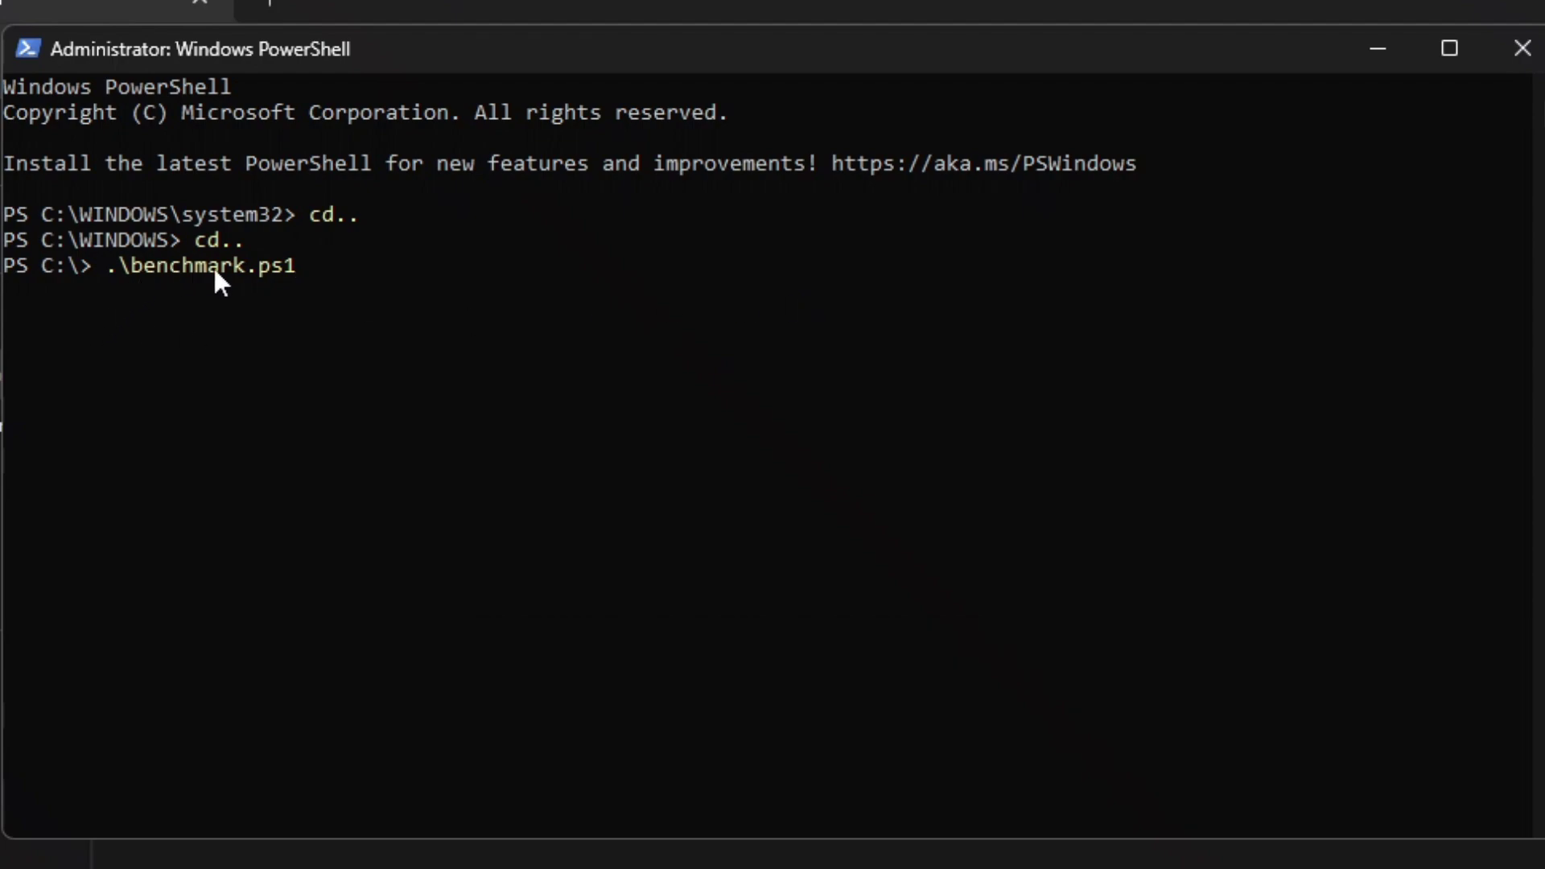
pyautogui.click(633, 371)
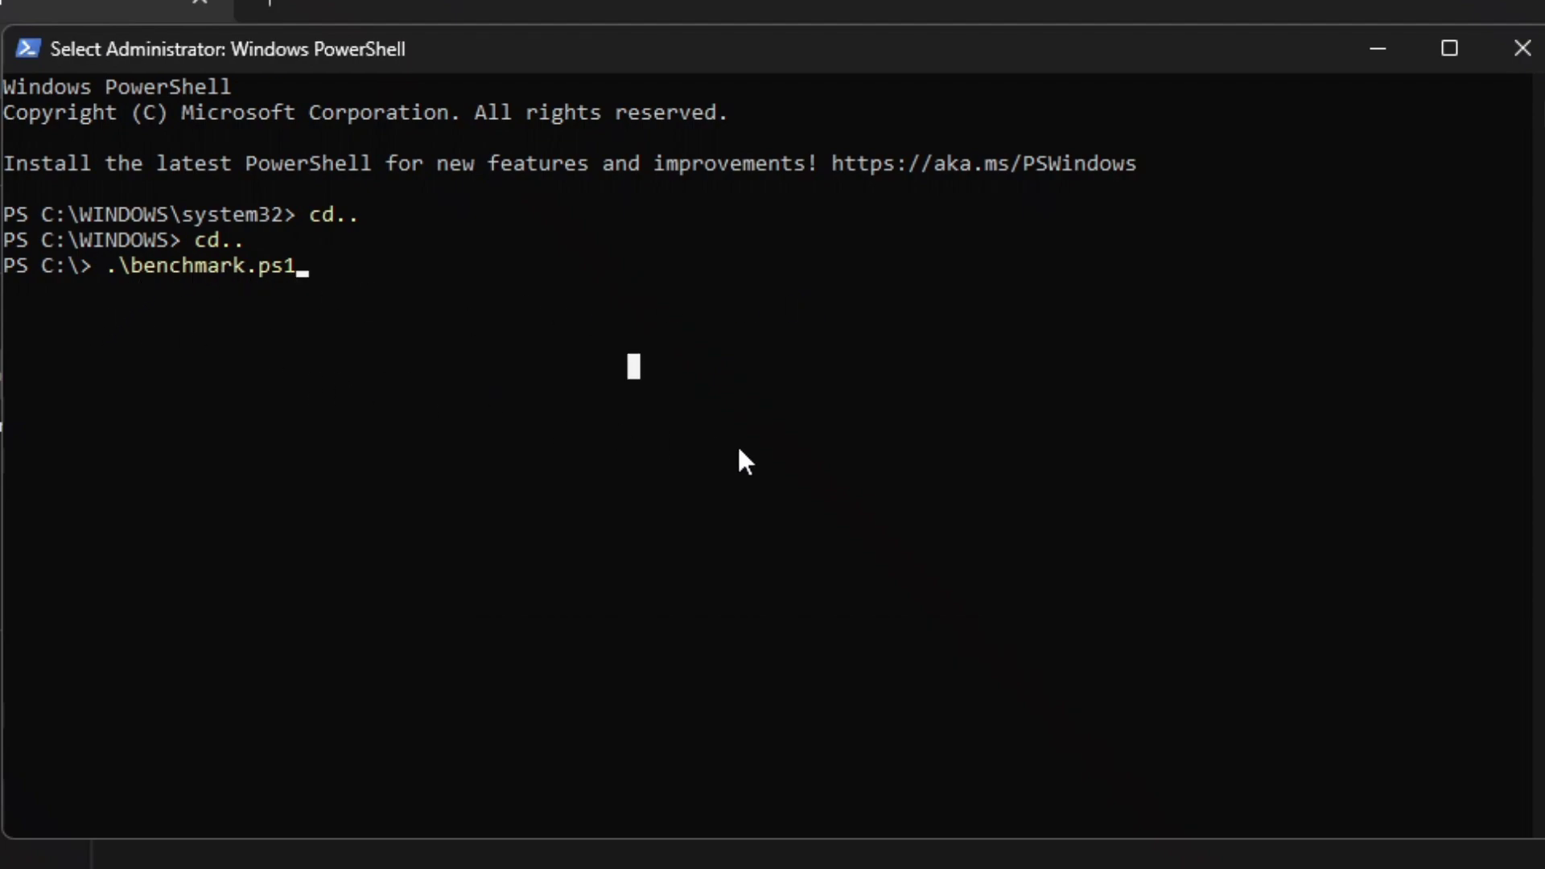
pyautogui.press('Return')
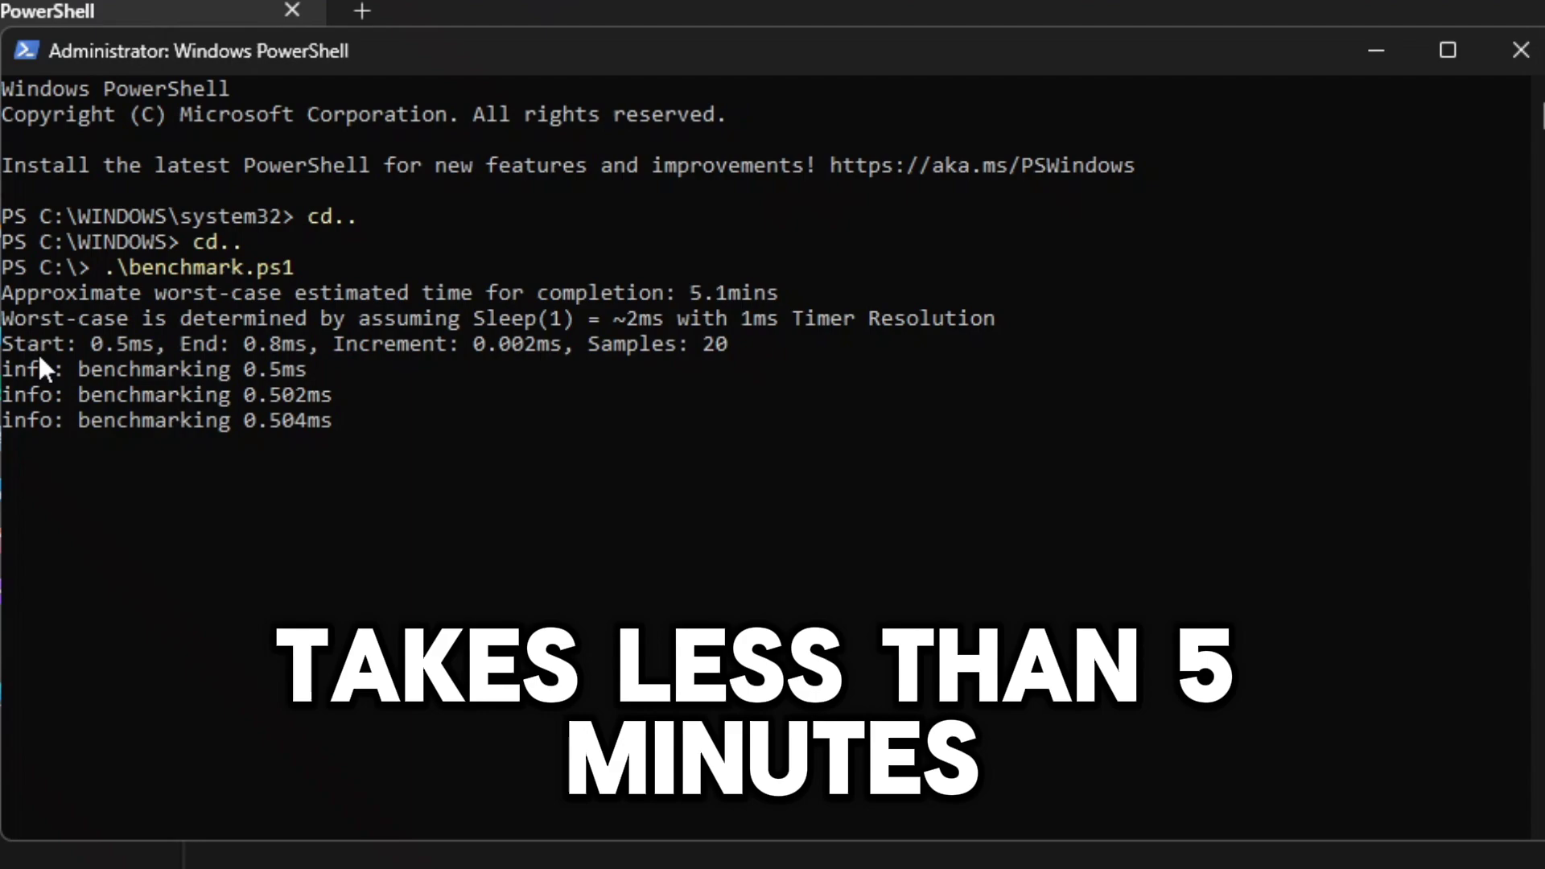
pyautogui.doubleClick(159, 370)
pyautogui.click(326, 370)
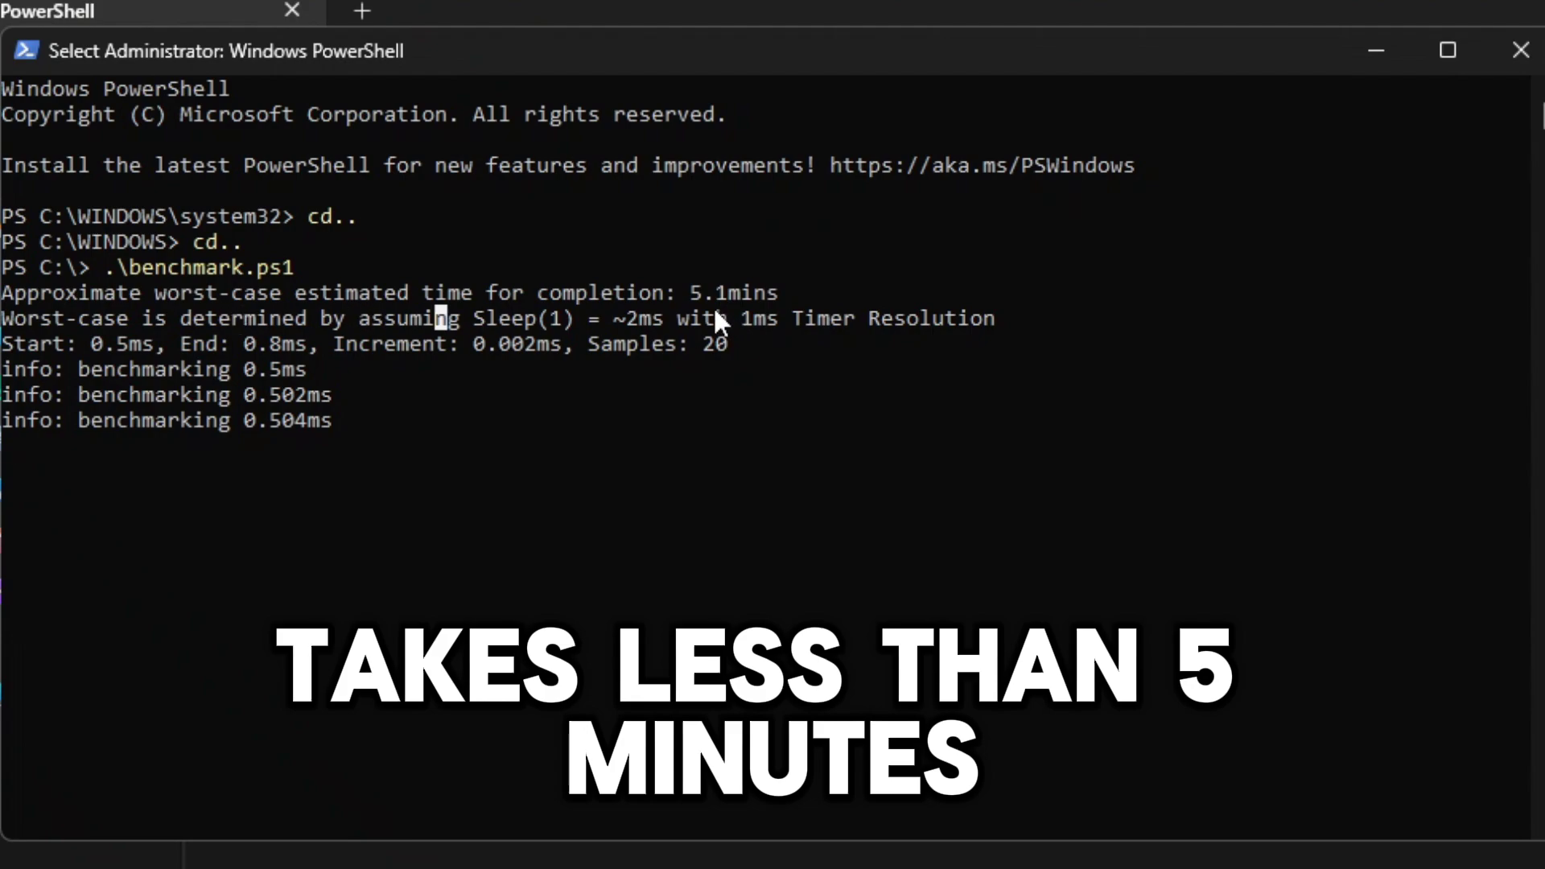
# Highlight the results.txt saved line and stop the background timer tool from the tray.
pyautogui.click(800, 298)
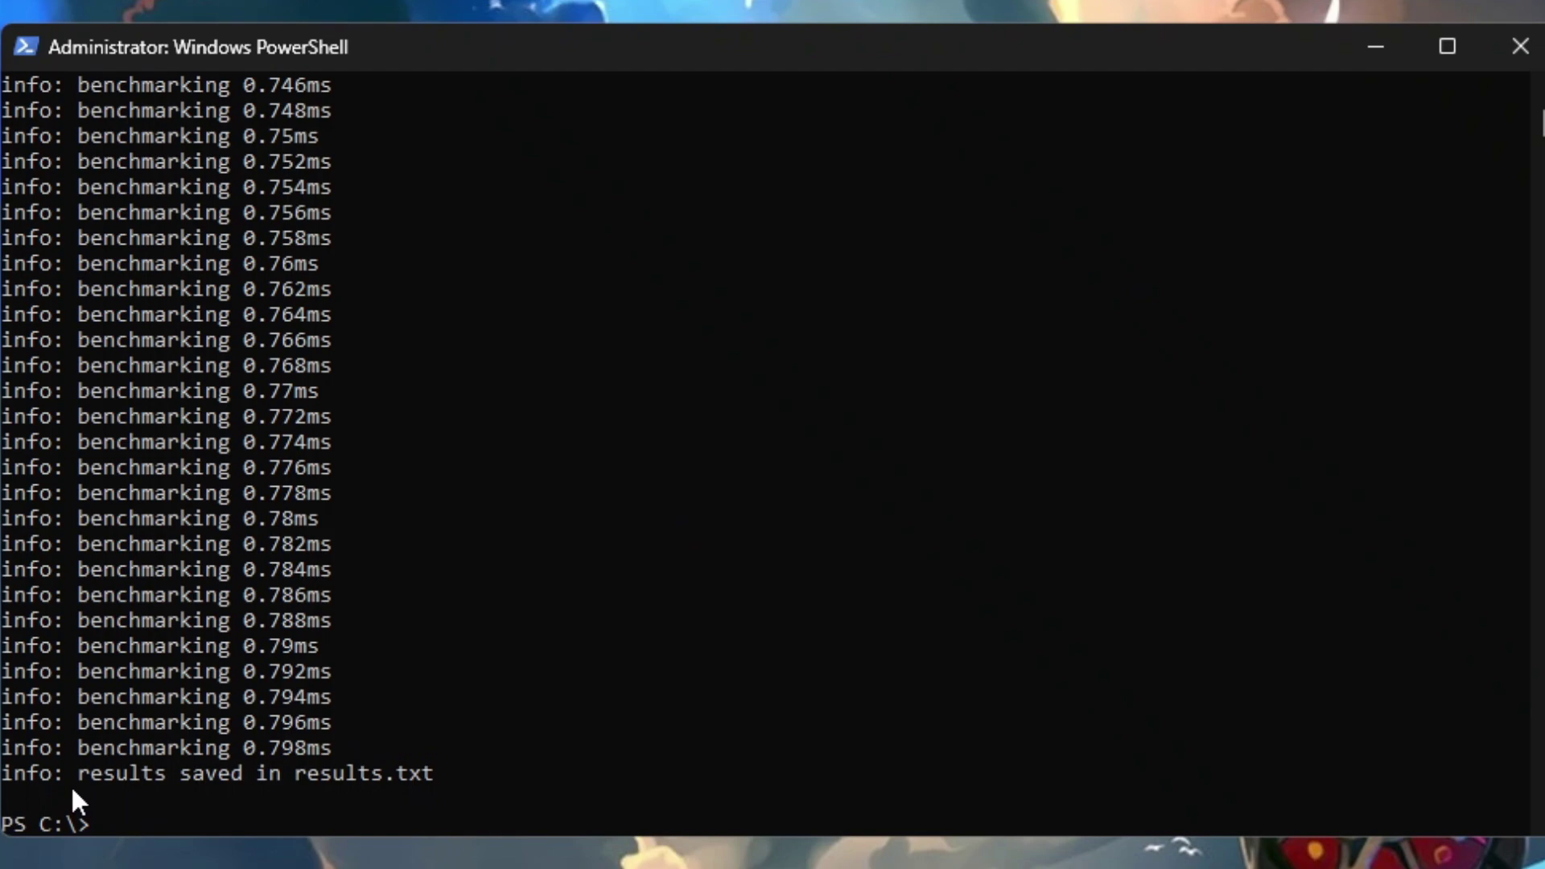
pyautogui.moveTo(77, 777); pyautogui.dragTo(391, 777)
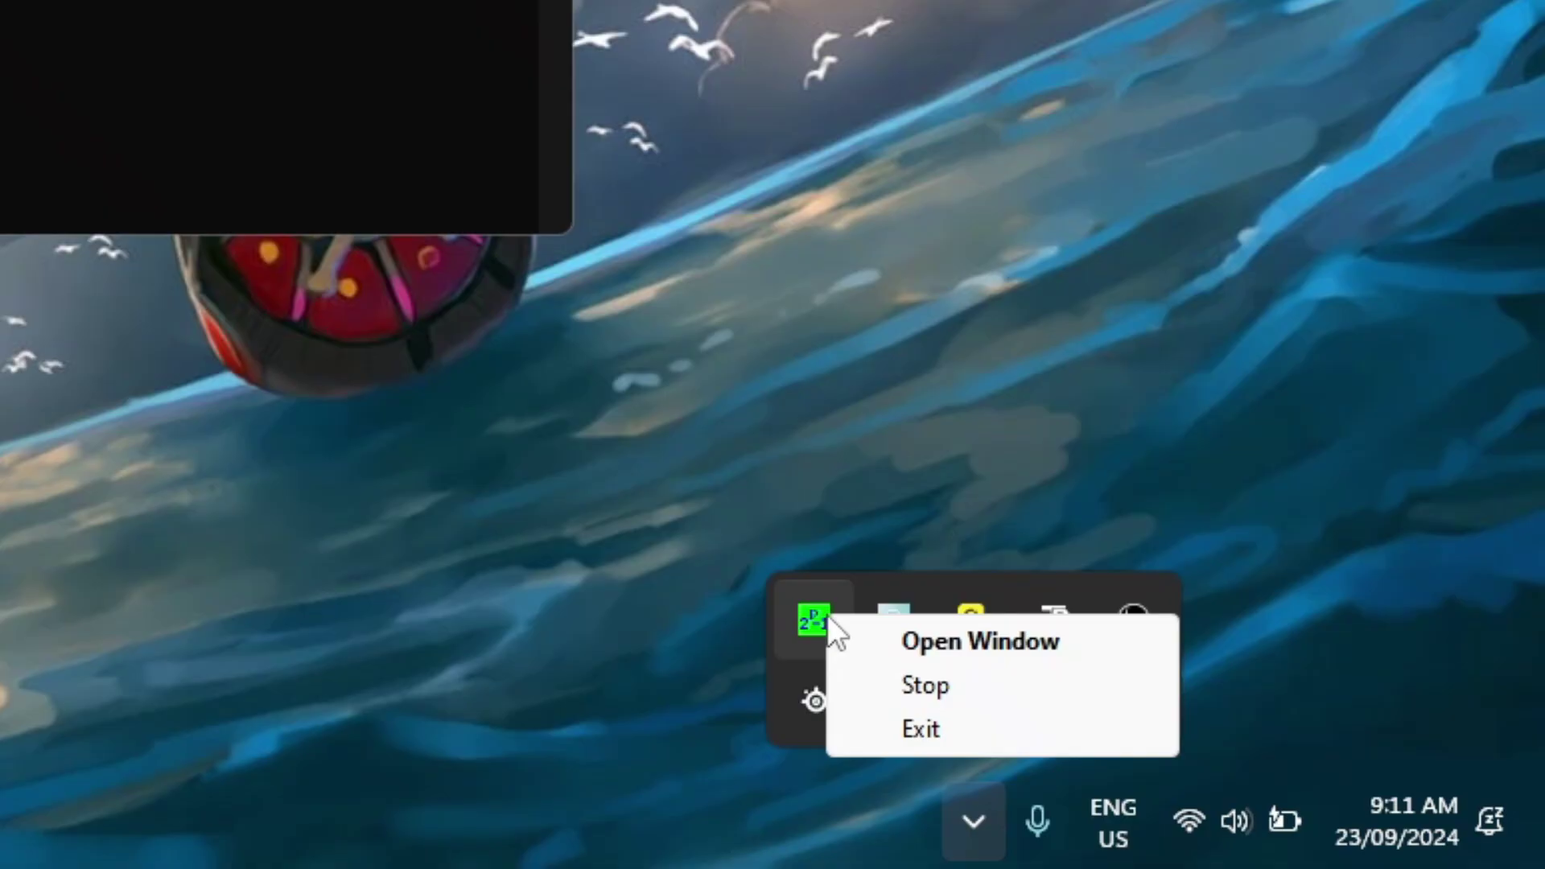
pyautogui.click(908, 686)
pyautogui.rightClick(825, 620)
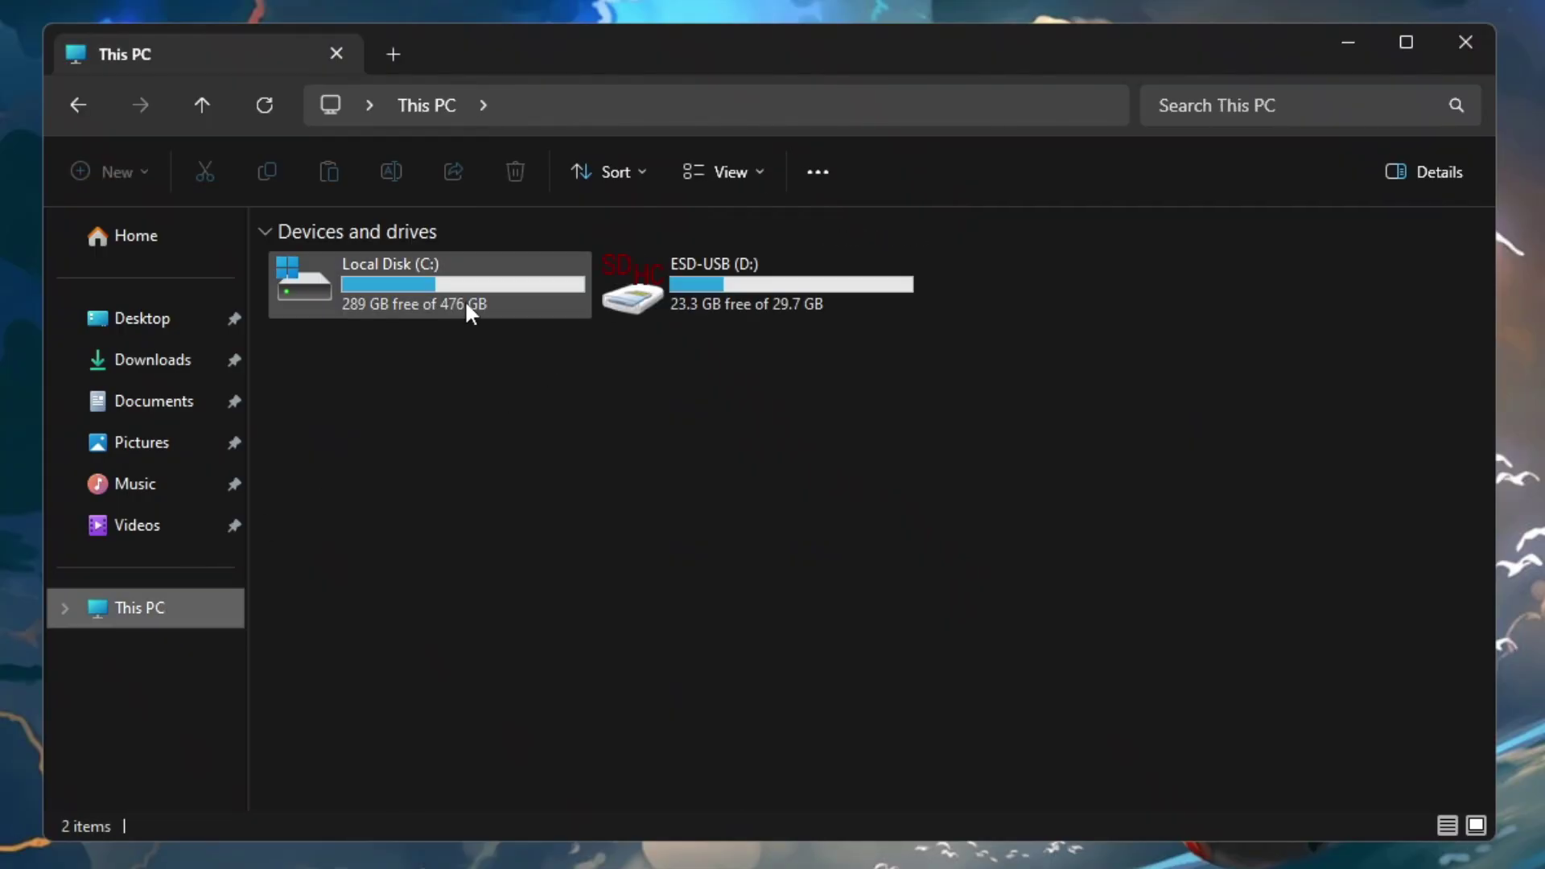
# Open Local Disk (C:) > 4. Plot and launch the Plotly shortcut.
pyautogui.doubleClick(465, 303)
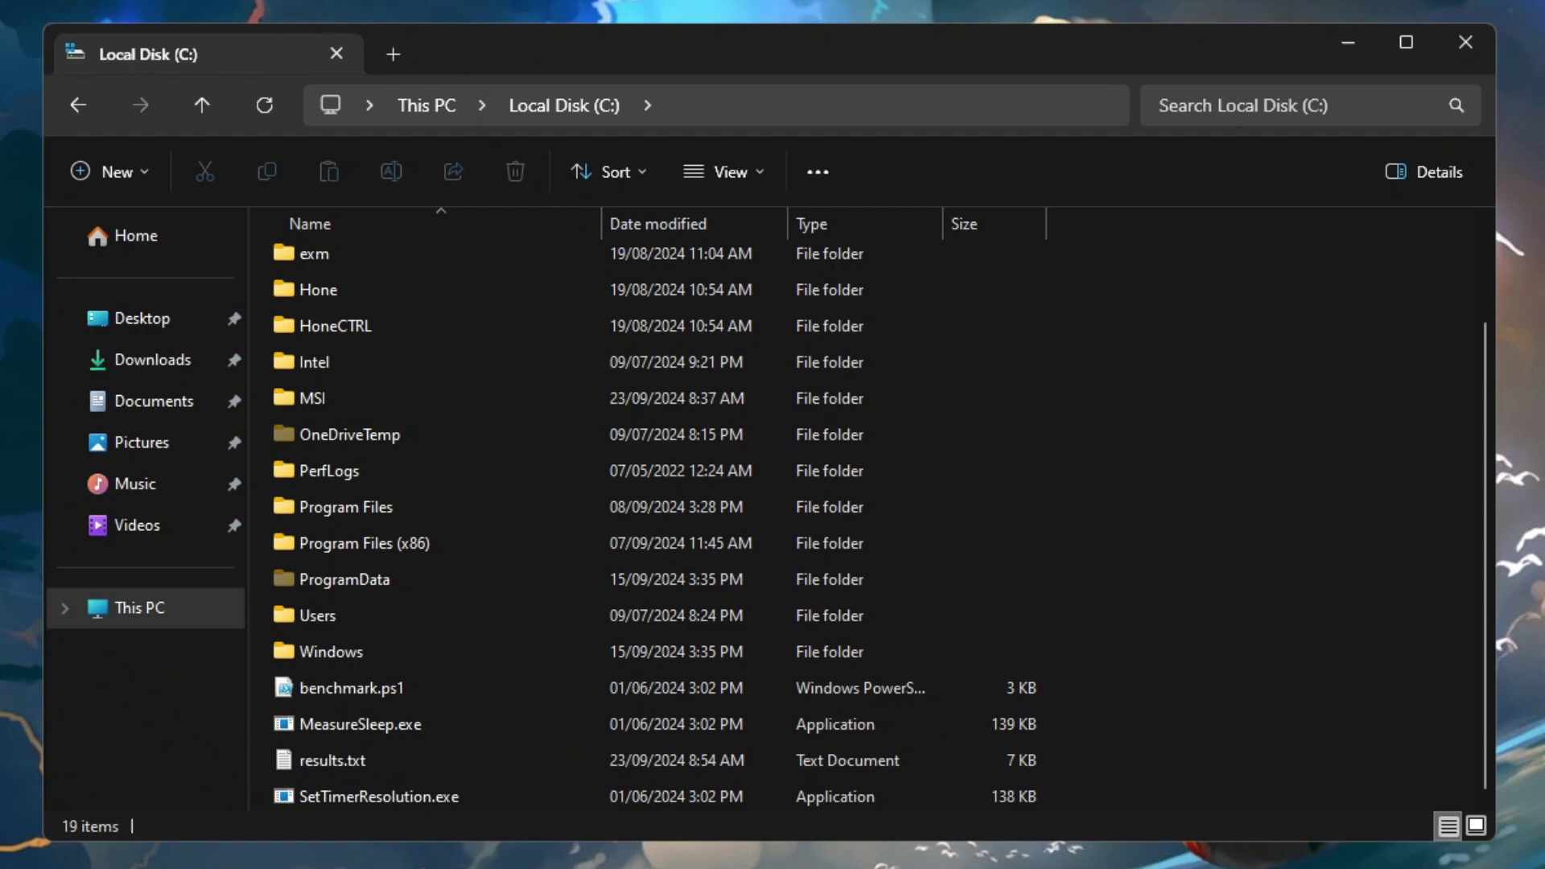
pyautogui.doubleClick(475, 407)
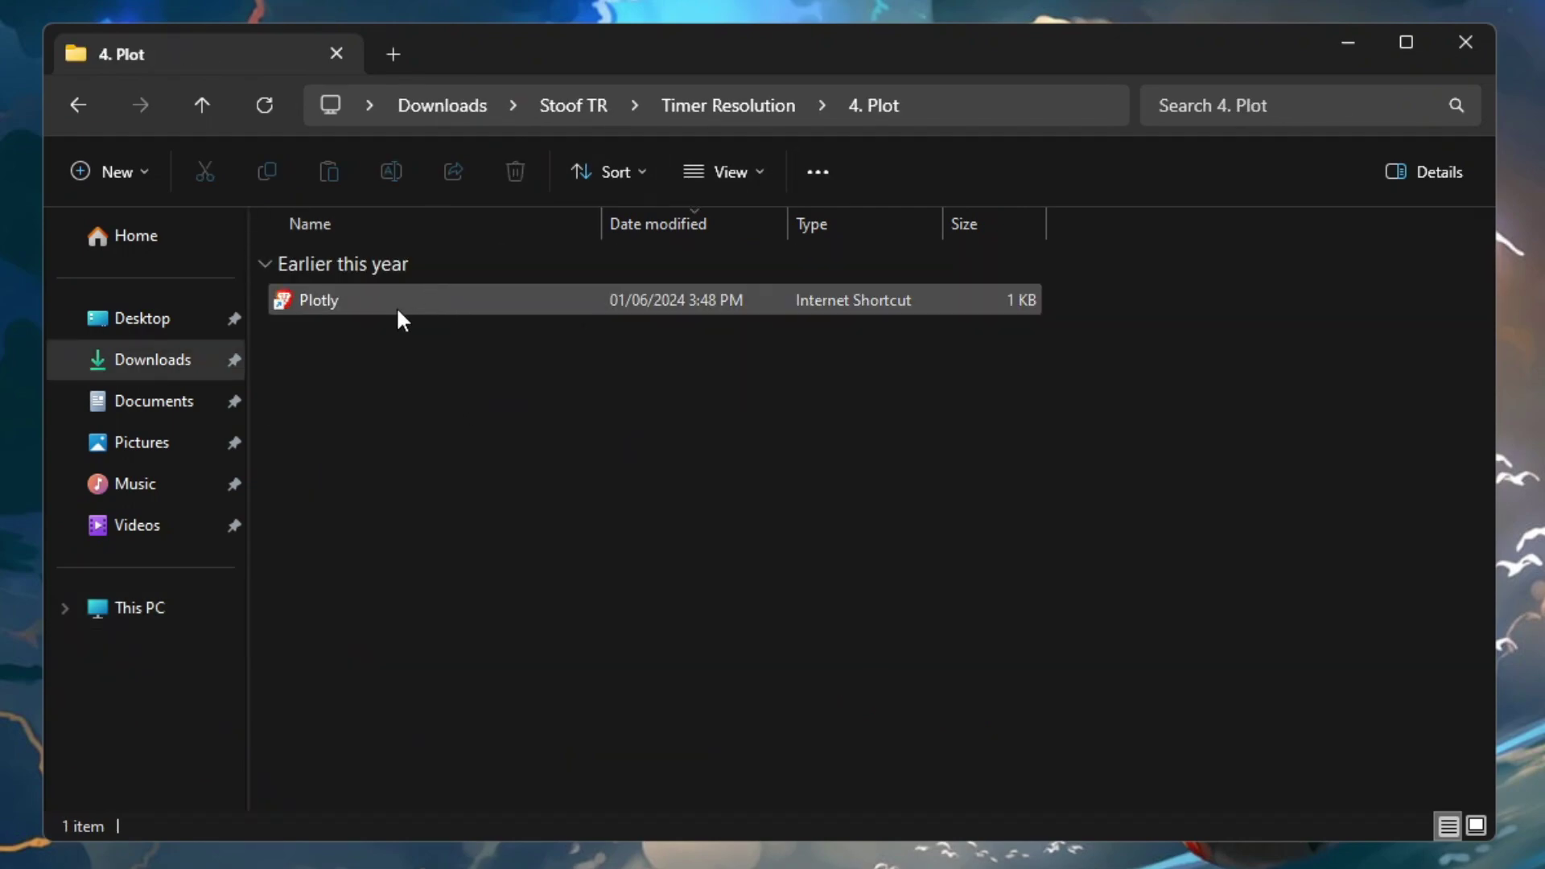
pyautogui.doubleClick(398, 309)
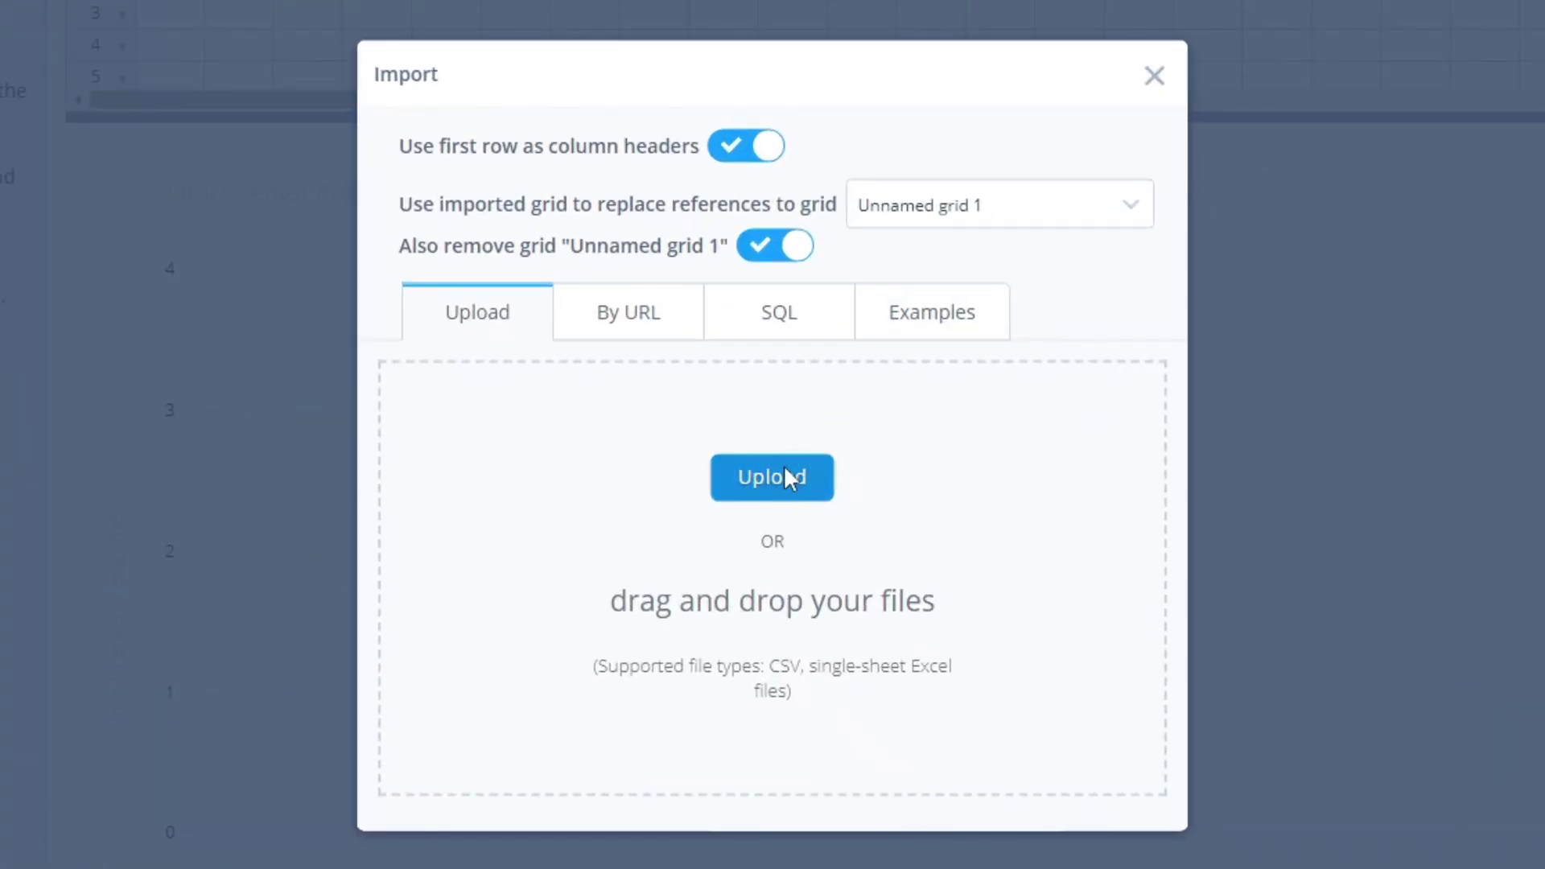
# Import results.txt into the Chart Studio data grid.
pyautogui.click(794, 476)
pyautogui.click(567, 574)
pyautogui.doubleClick(568, 574)
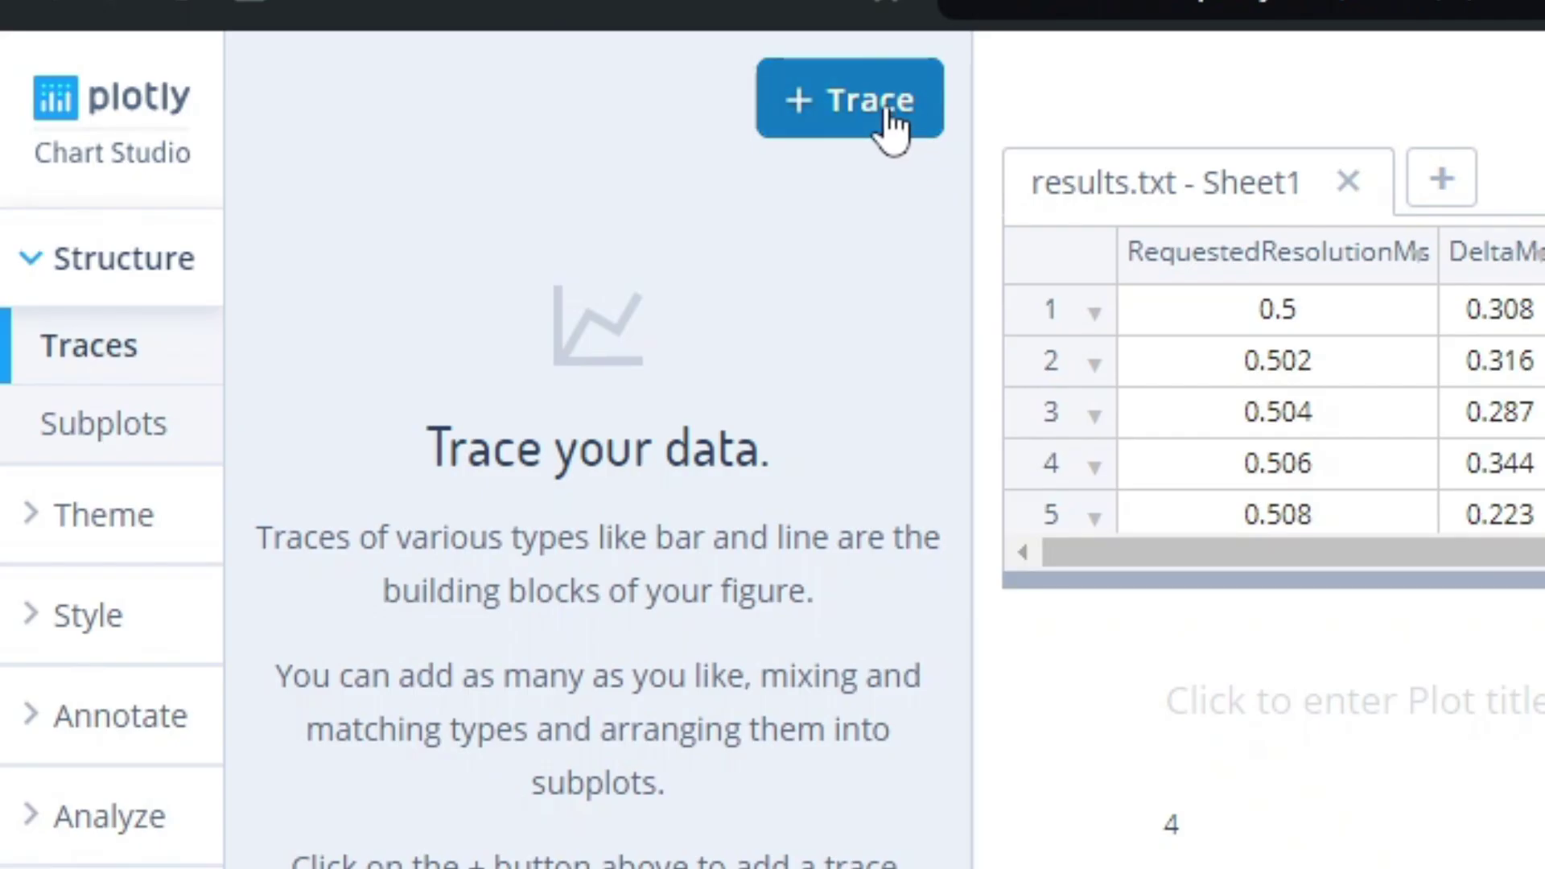
# Add a line trace with RequestedResolutionMs on X and DeltaMs on Y.
pyautogui.click(885, 121)
pyautogui.click(775, 276)
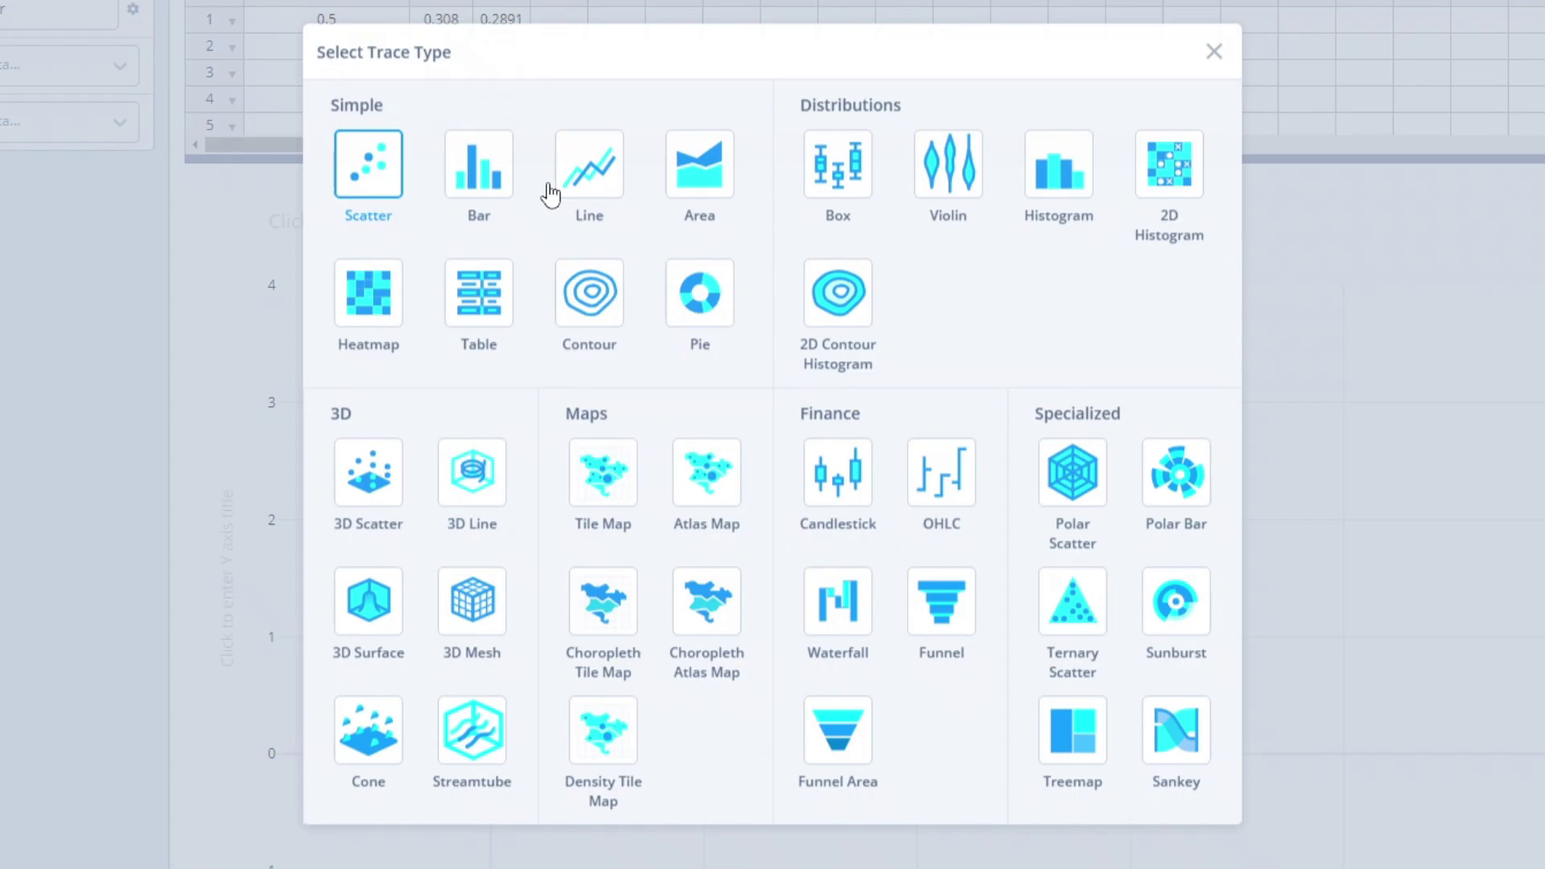
pyautogui.click(586, 169)
pyautogui.click(611, 399)
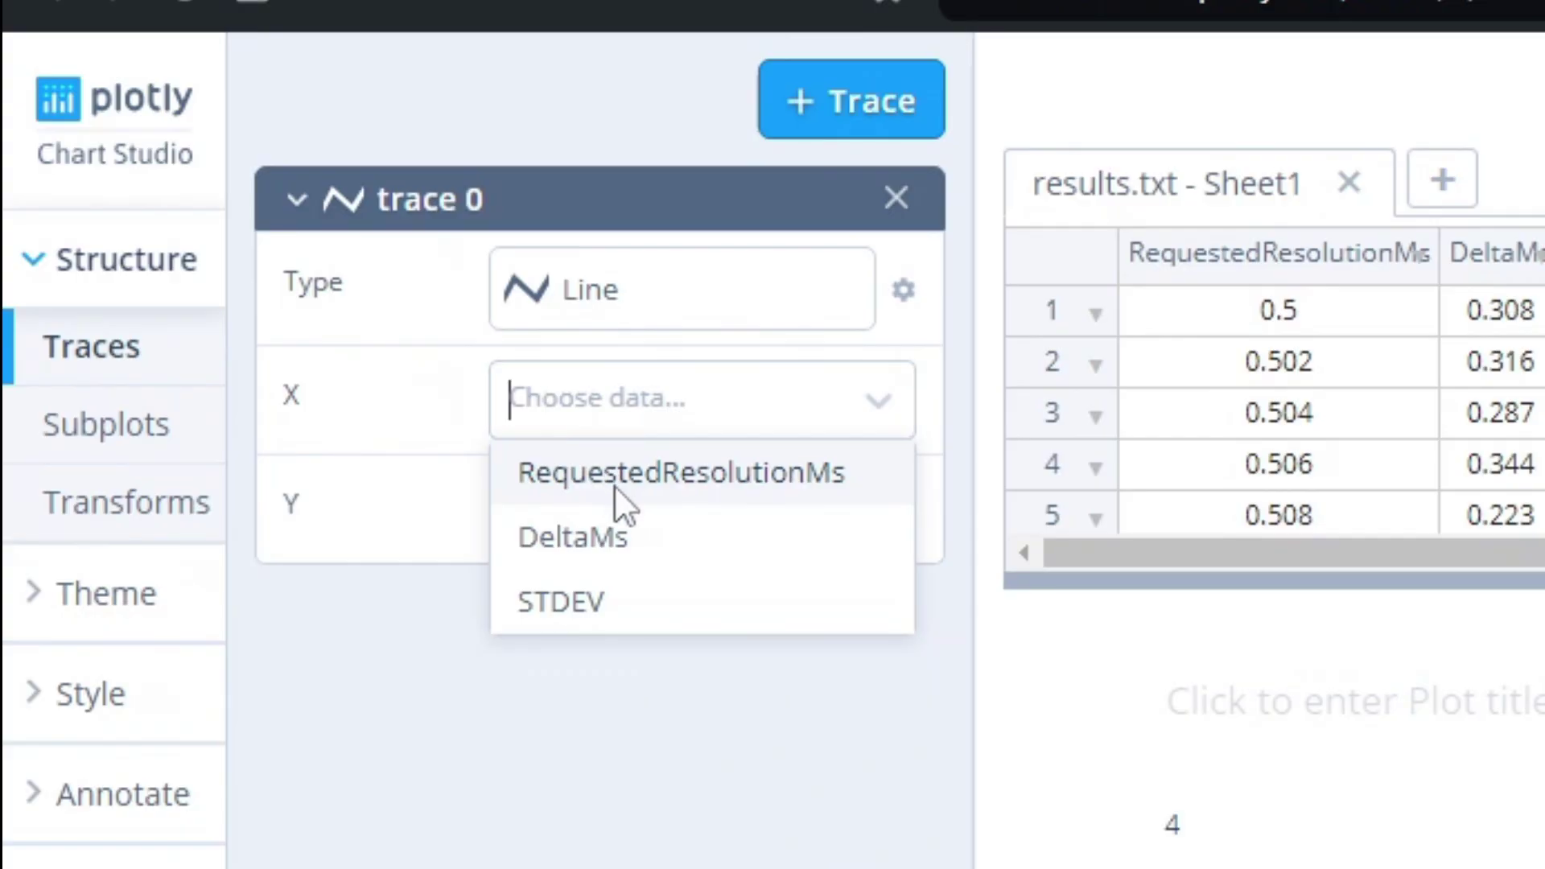
pyautogui.click(629, 485)
pyautogui.click(739, 596)
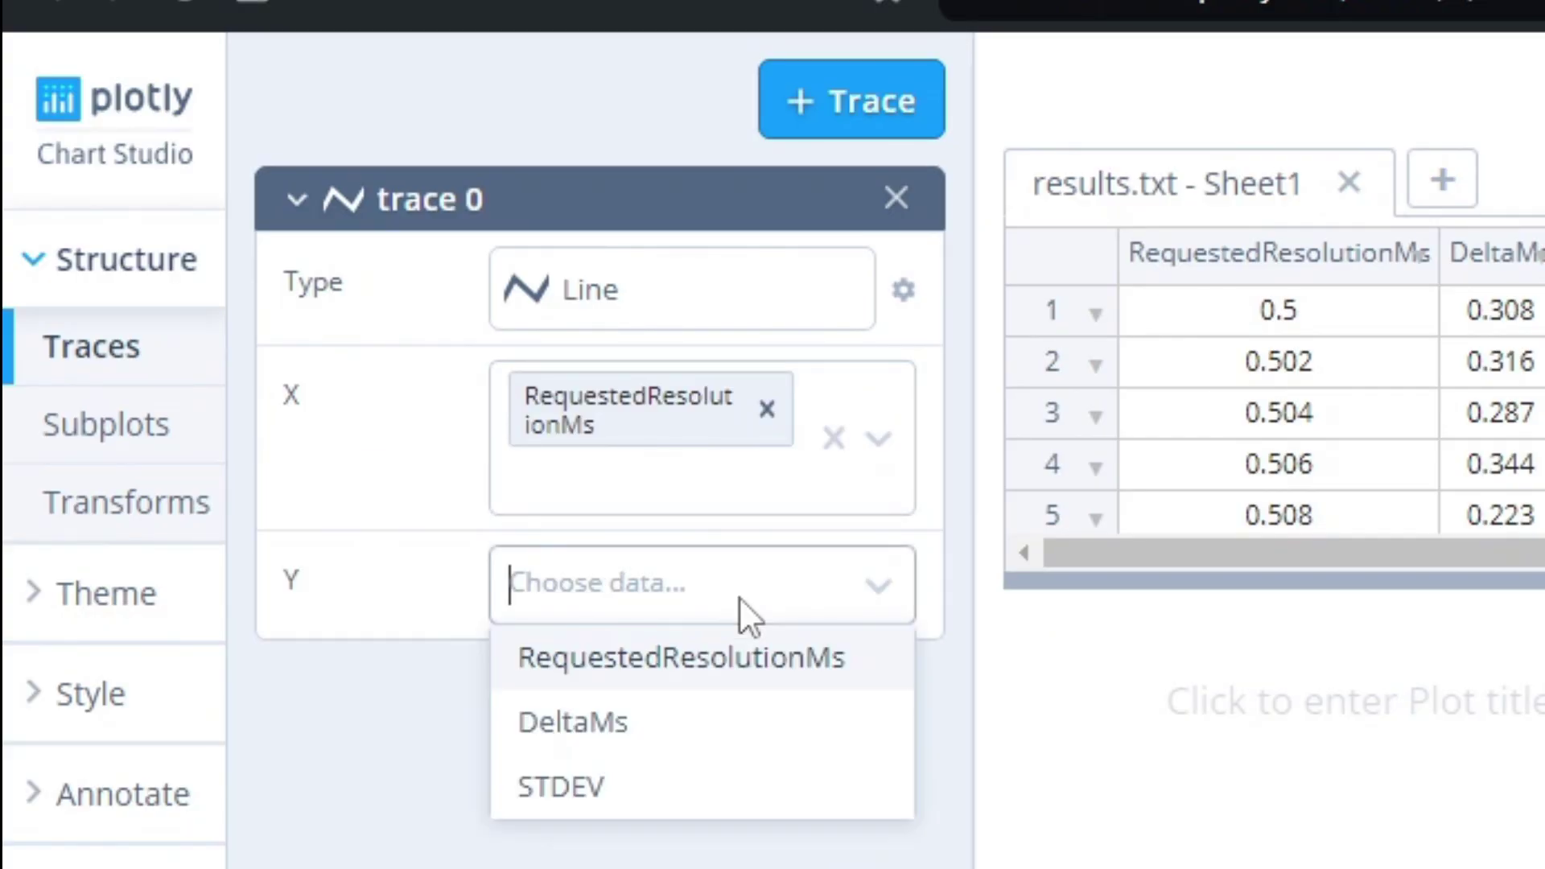
pyautogui.click(689, 720)
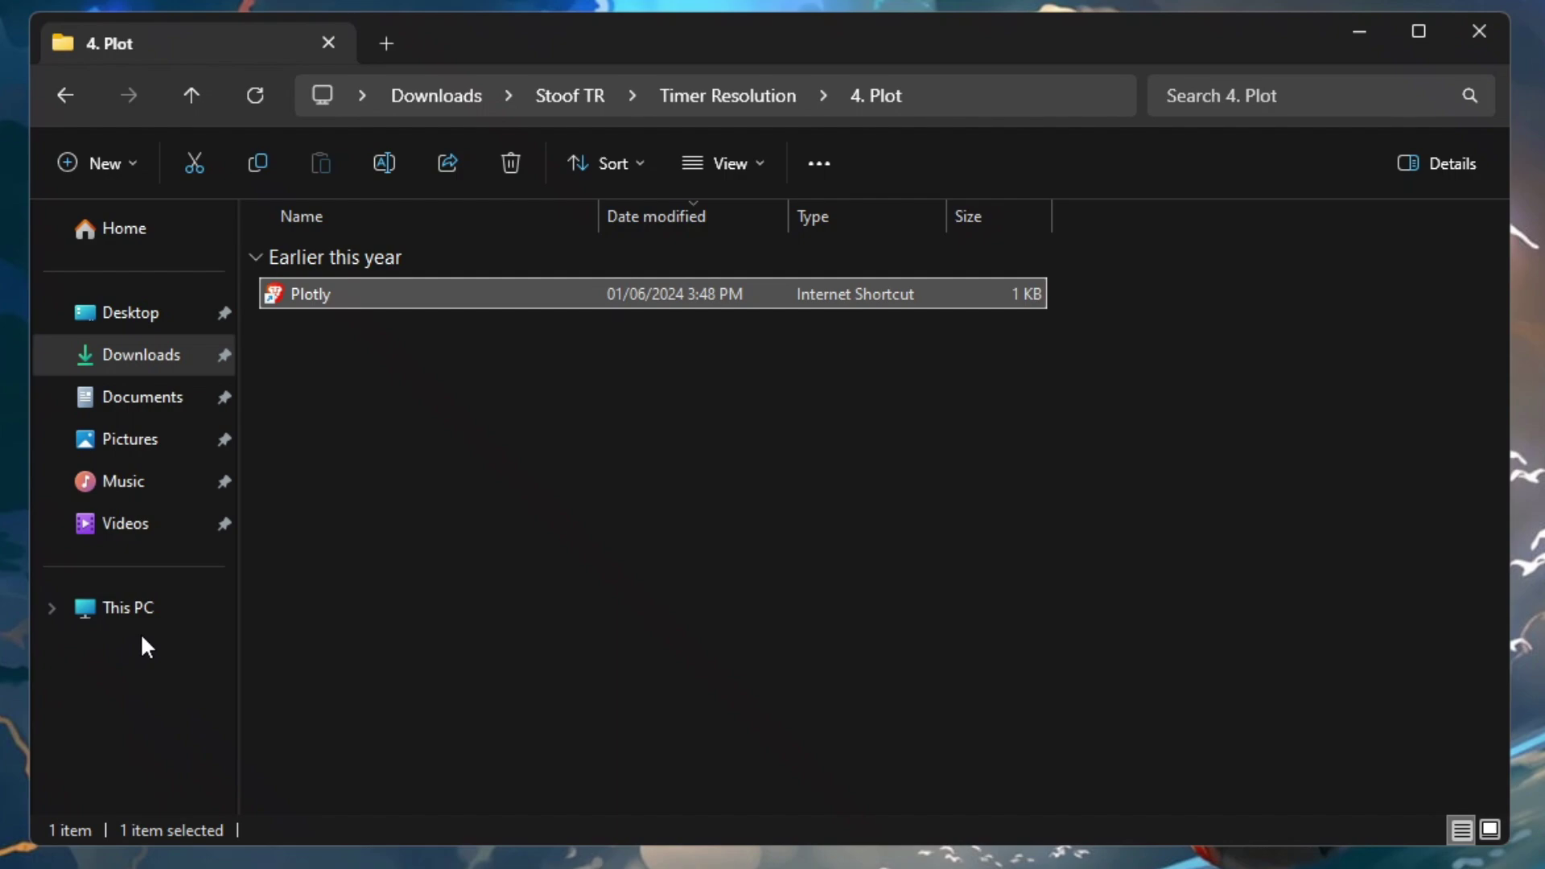
# Create a desktop shortcut to C:\SetTimerResolution.exe and open its Properties.
pyautogui.click(129, 608)
pyautogui.doubleClick(437, 297)
pyautogui.click(465, 797)
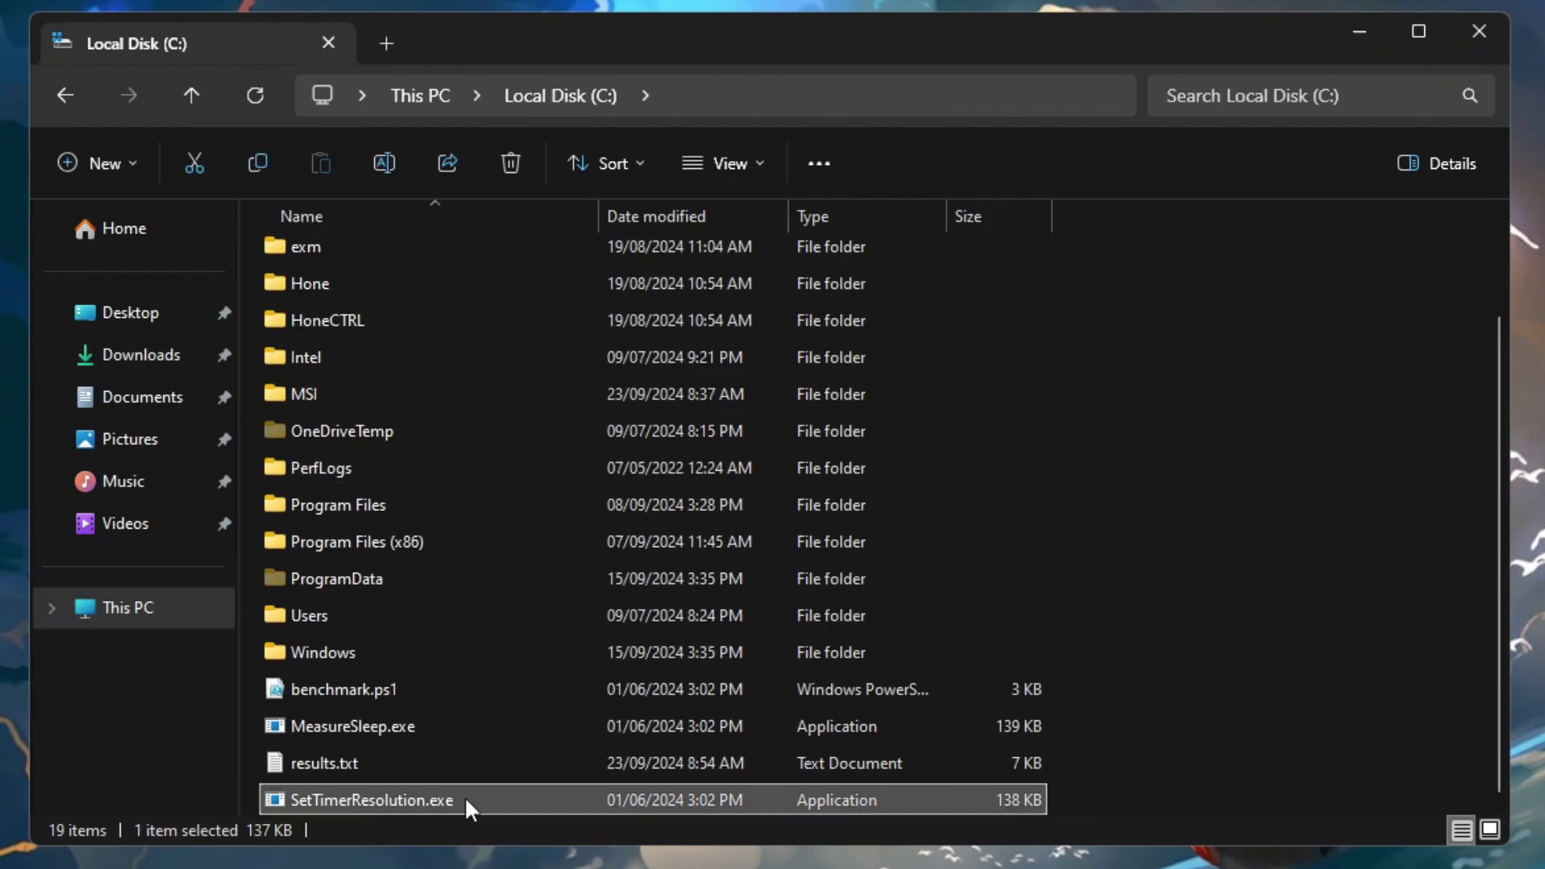
pyautogui.rightClick(404, 803)
pyautogui.click(485, 661)
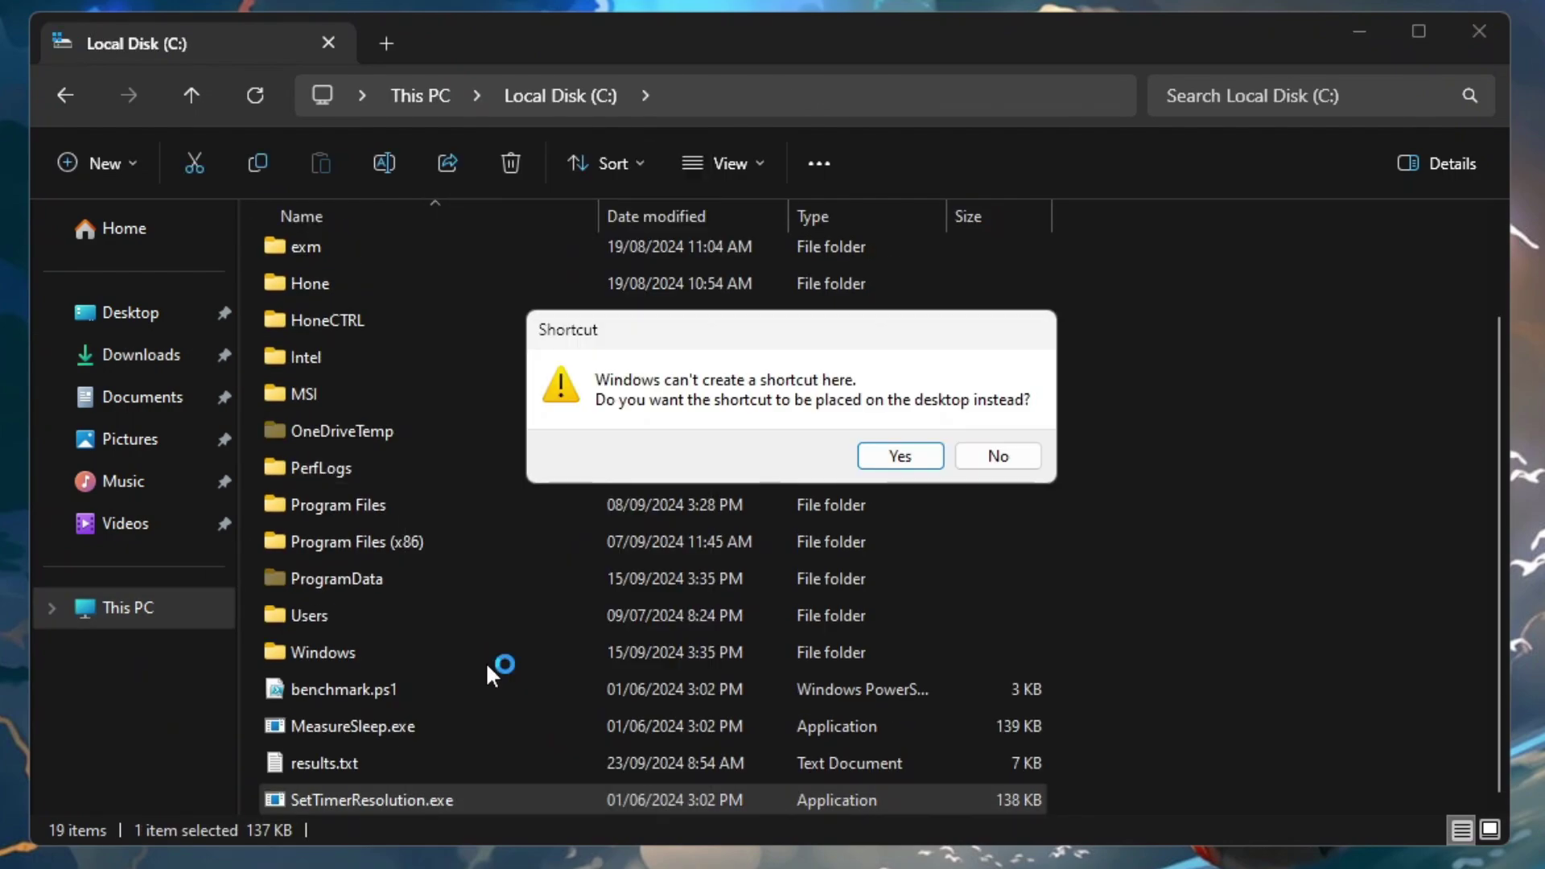
pyautogui.click(918, 467)
pyautogui.rightClick(604, 707)
pyautogui.click(692, 680)
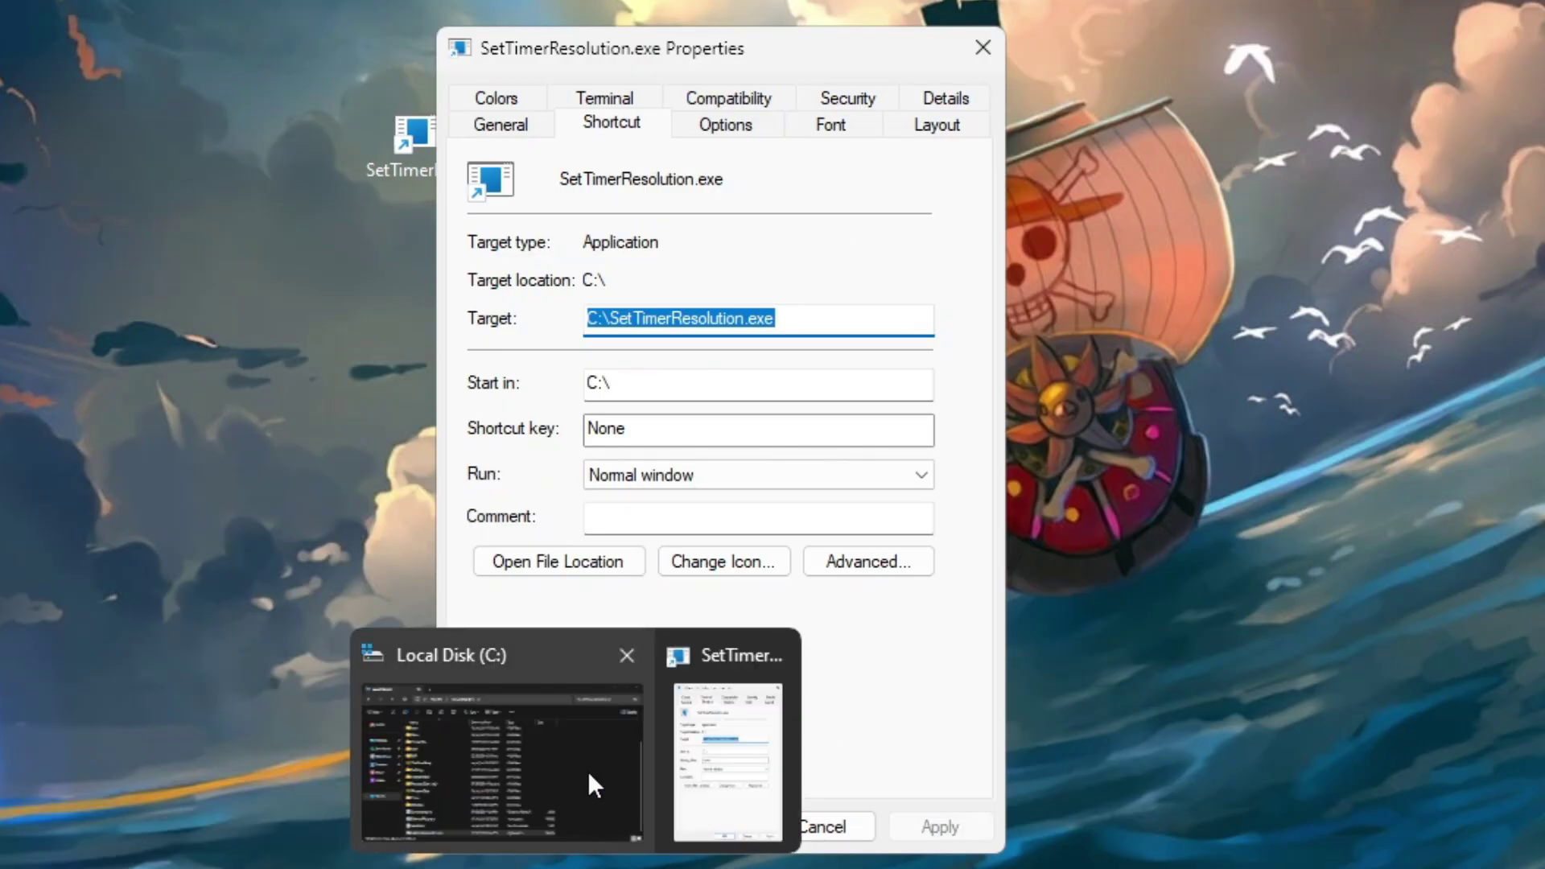
# Open copy.txt in the 5. Startup folder and copy its launch-options line.
pyautogui.click(587, 771)
pyautogui.doubleClick(483, 438)
pyautogui.doubleClick(442, 338)
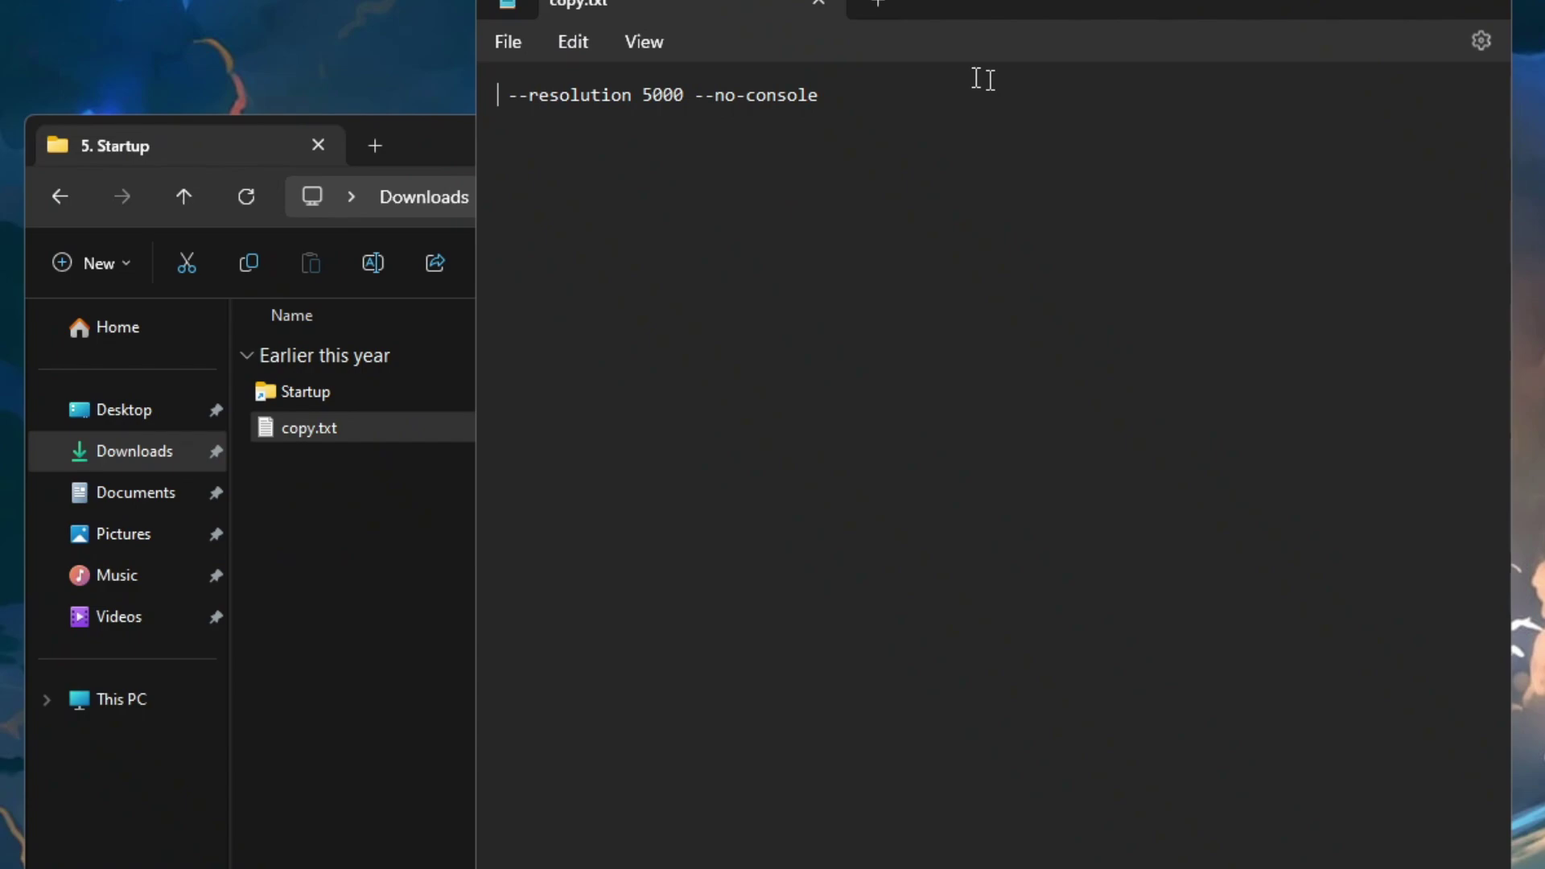
pyautogui.hotkey('ctrl', 'a')
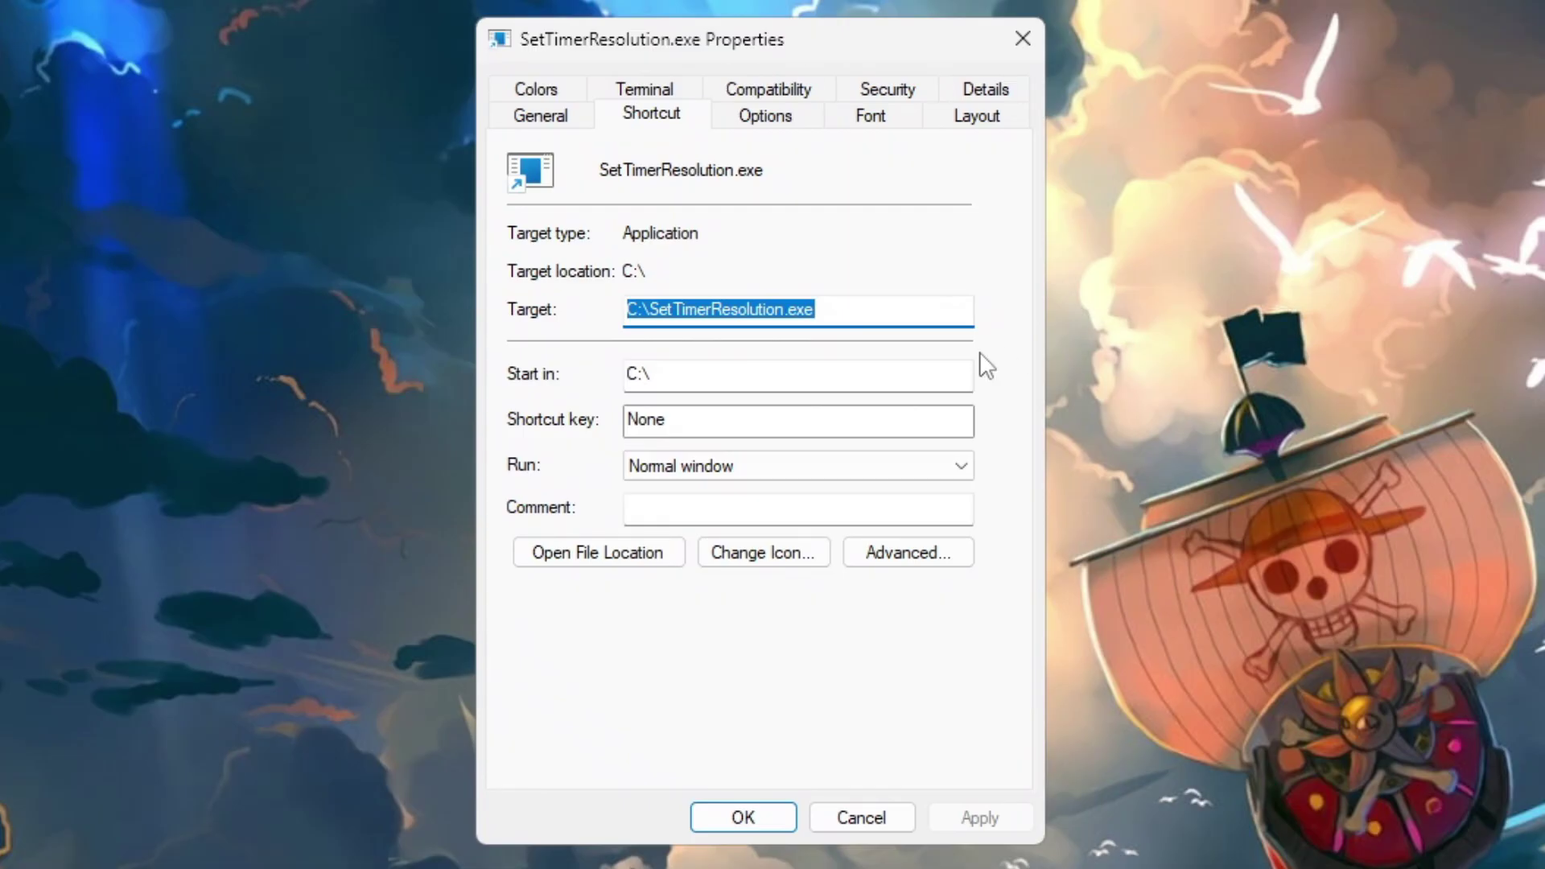
# Append the options to the shortcut target, changing 5000 to 5560, and apply.
pyautogui.click(821, 312)
pyautogui.write('--resolution 5000 --no-console')
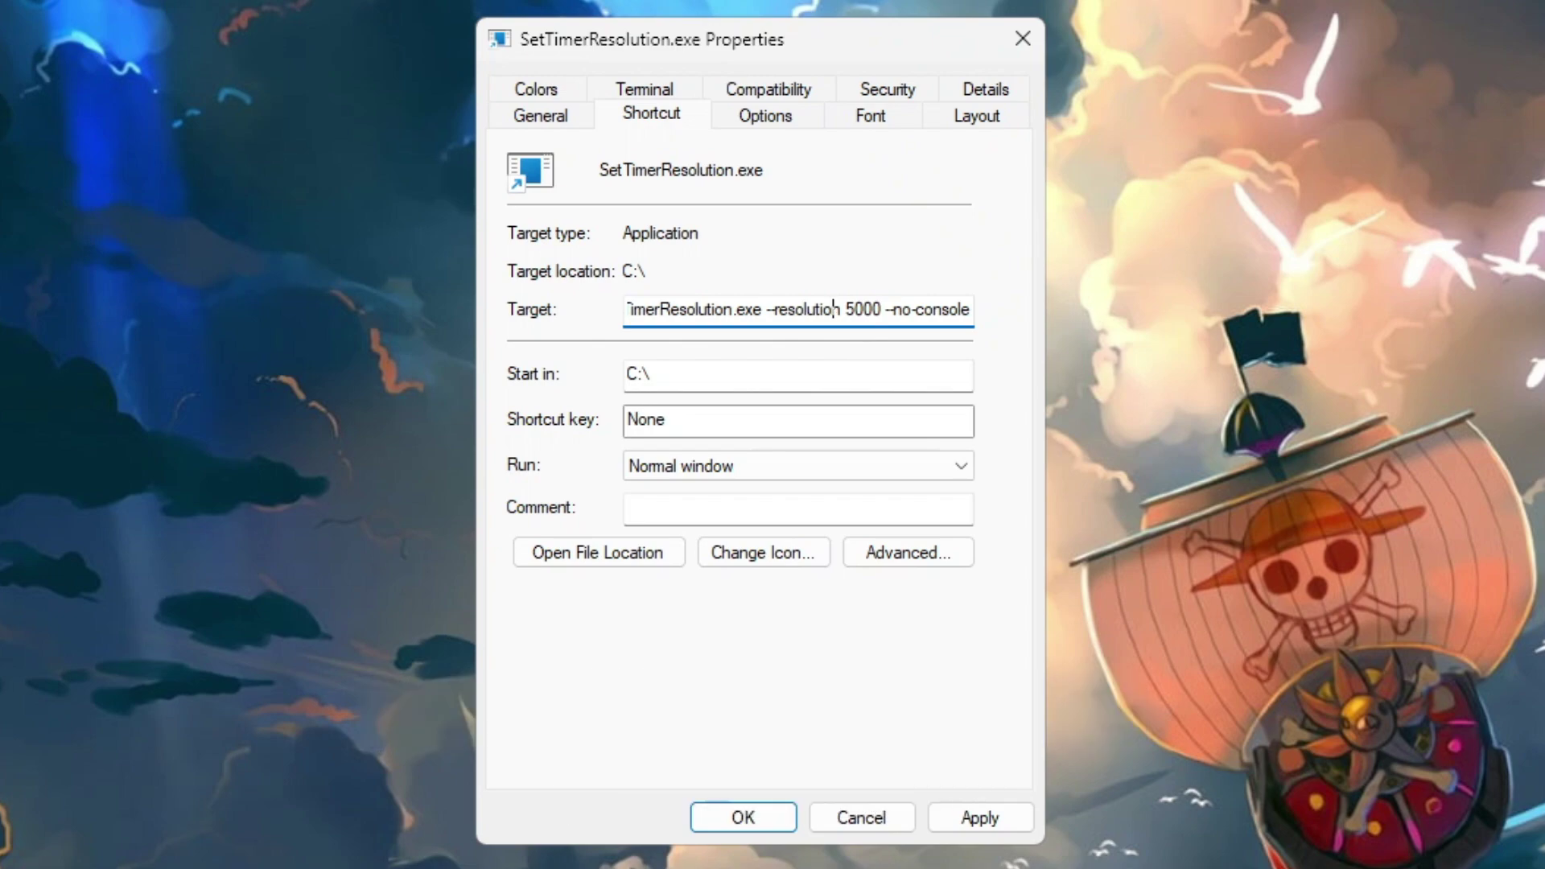
pyautogui.write('56')
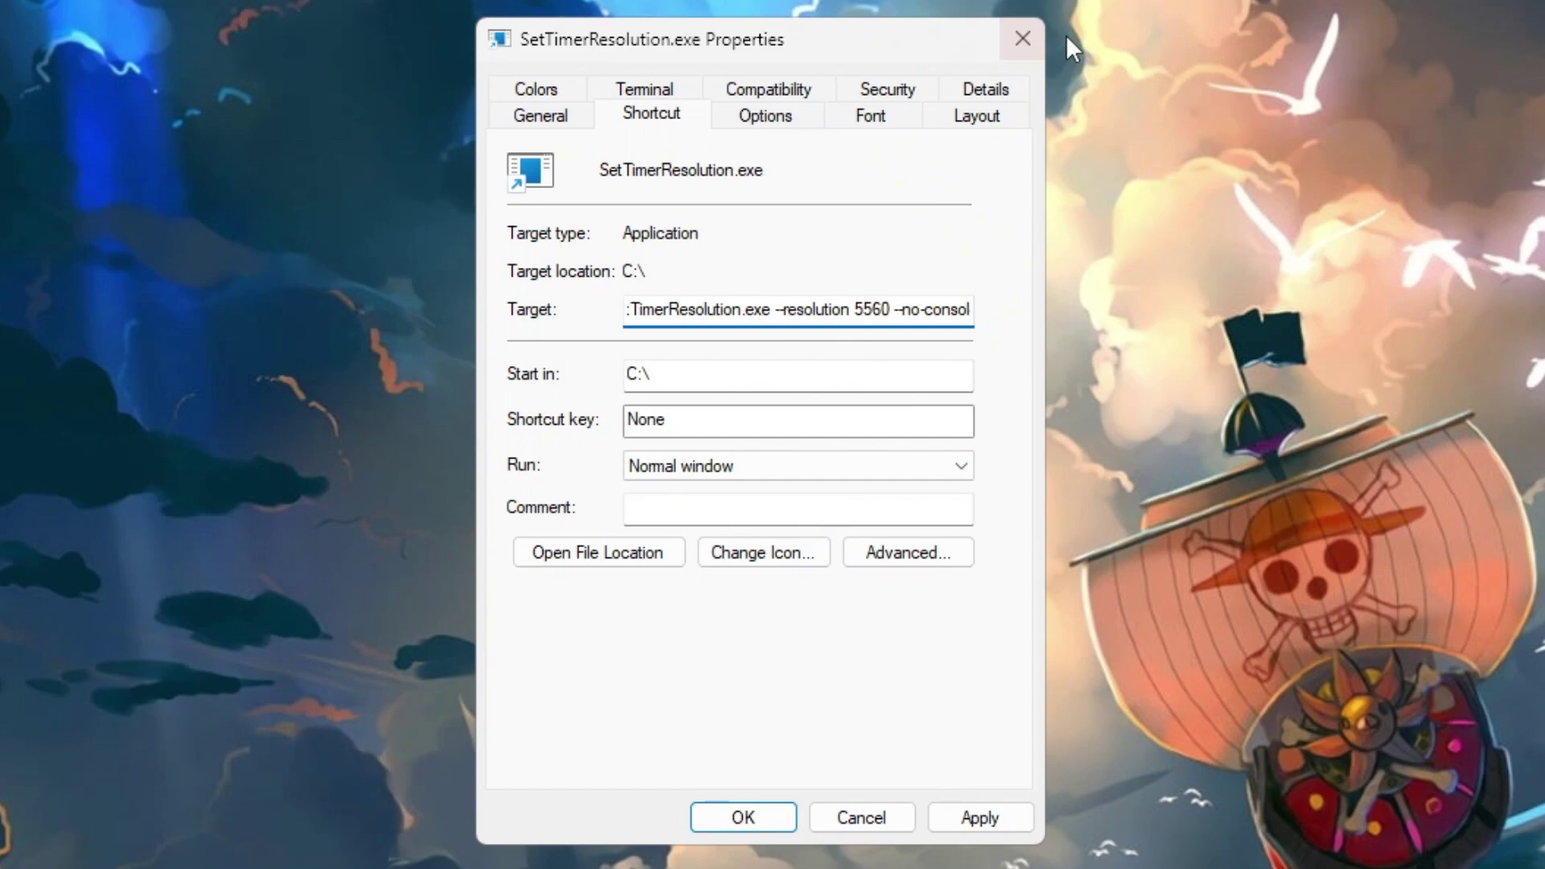
pyautogui.press('End')
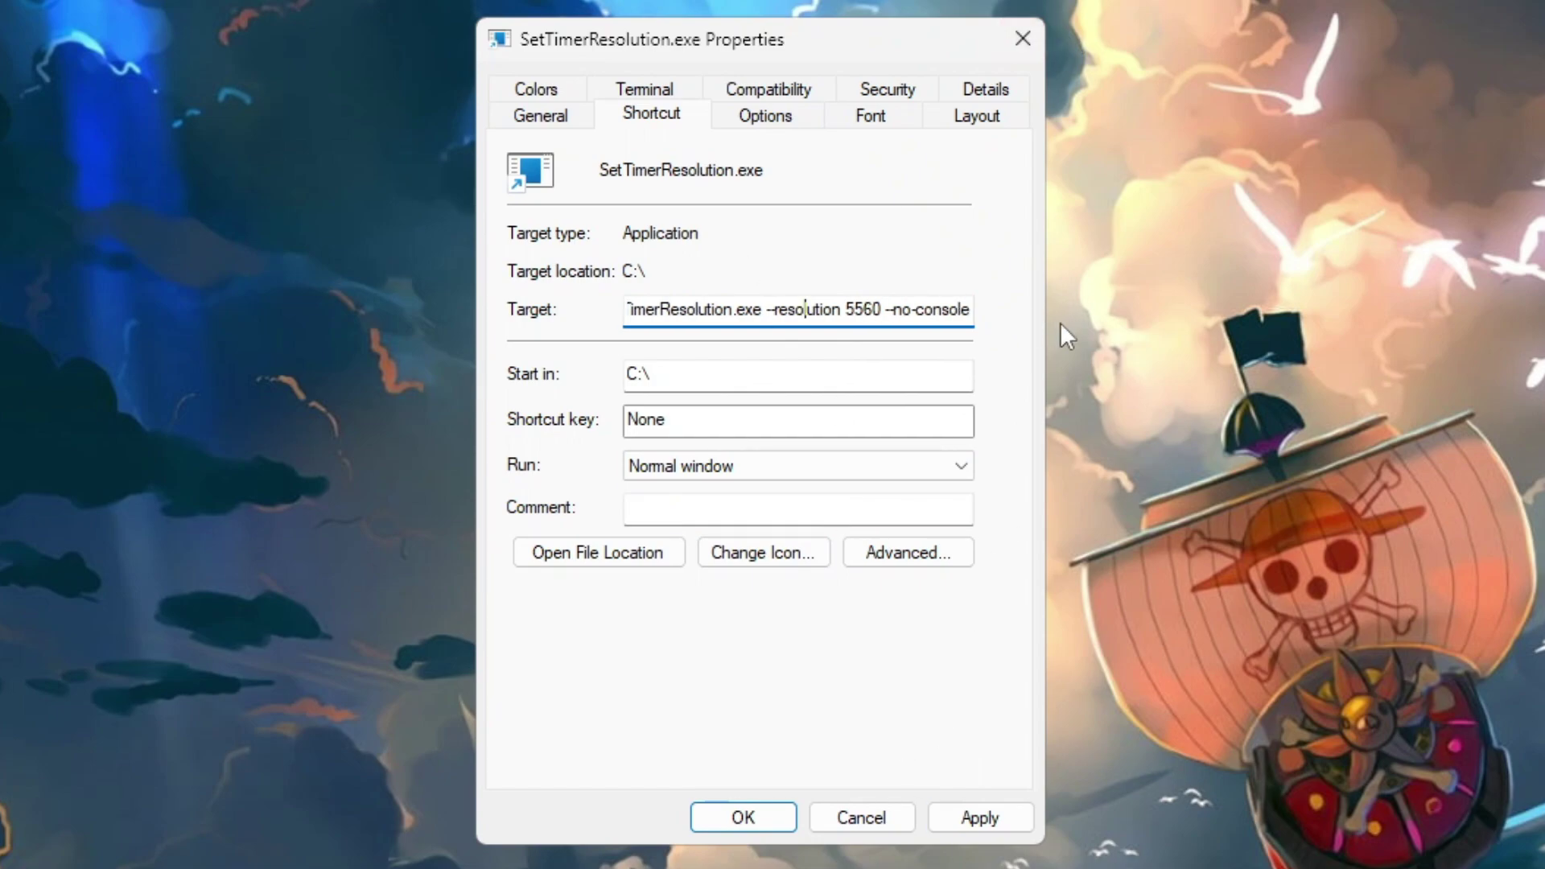
pyautogui.click(980, 817)
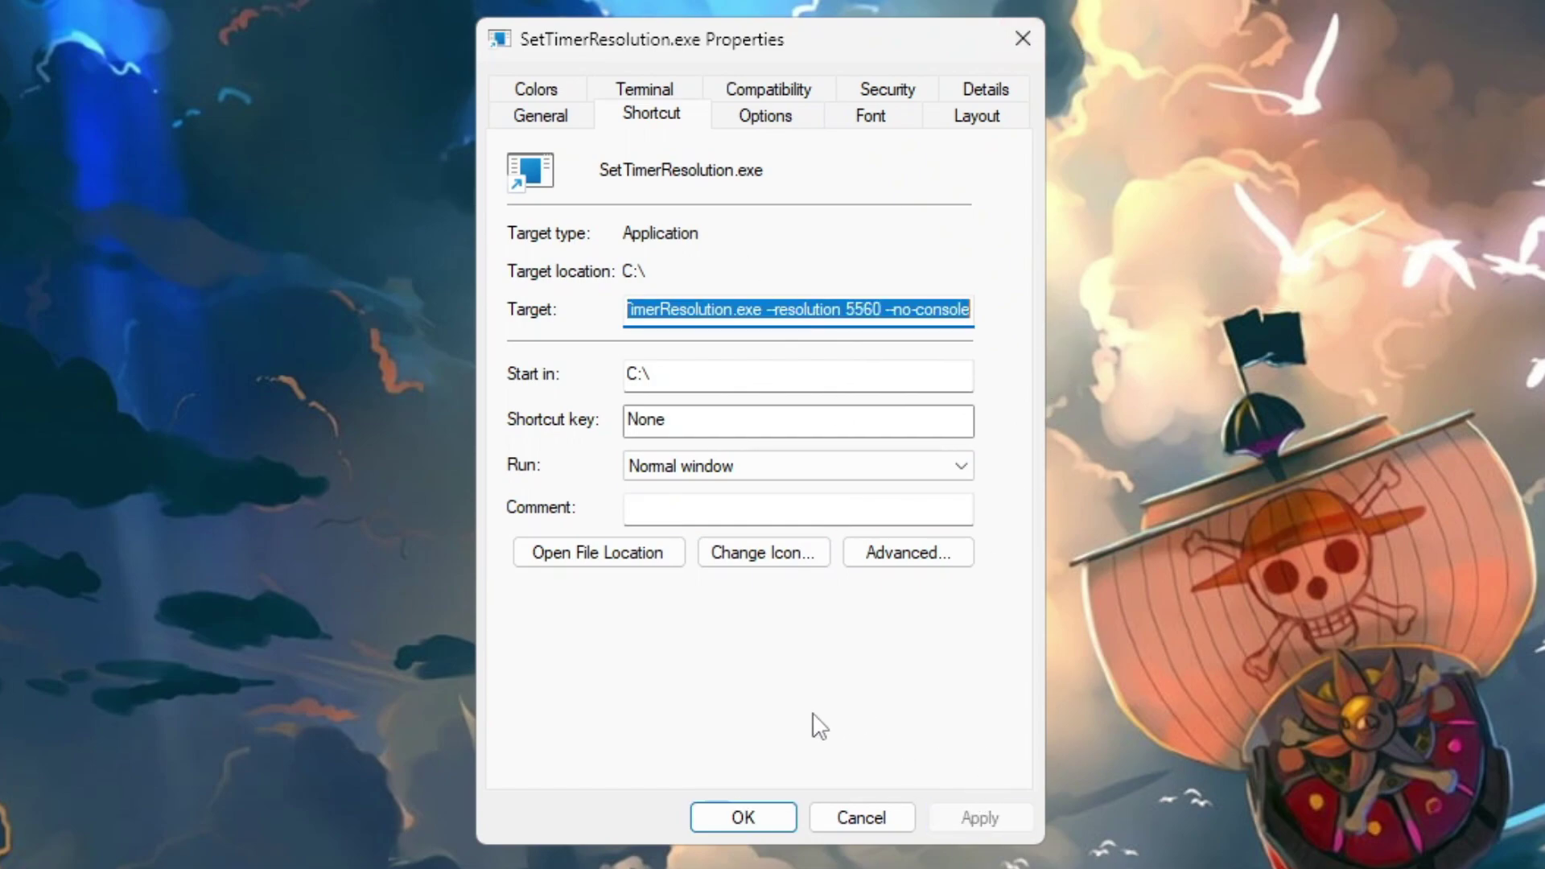
pyautogui.click(742, 818)
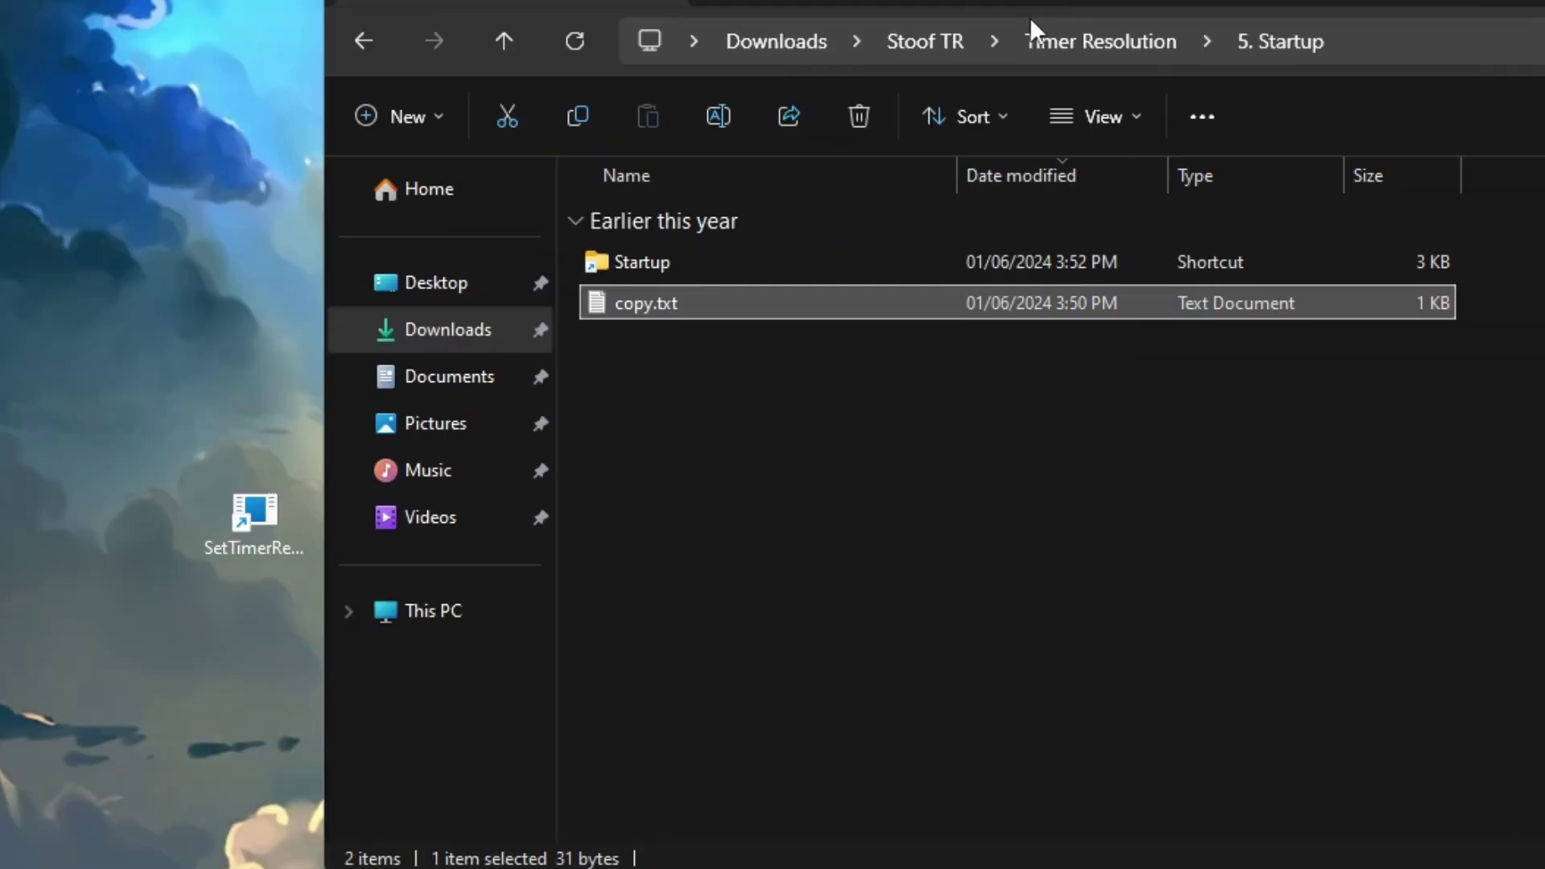
# Move the desktop SetTimerResolution shortcut into the Windows Startup folder and run it as administrator.
pyautogui.doubleClick(736, 268)
pyautogui.moveTo(254, 522); pyautogui.dragTo(693, 303)
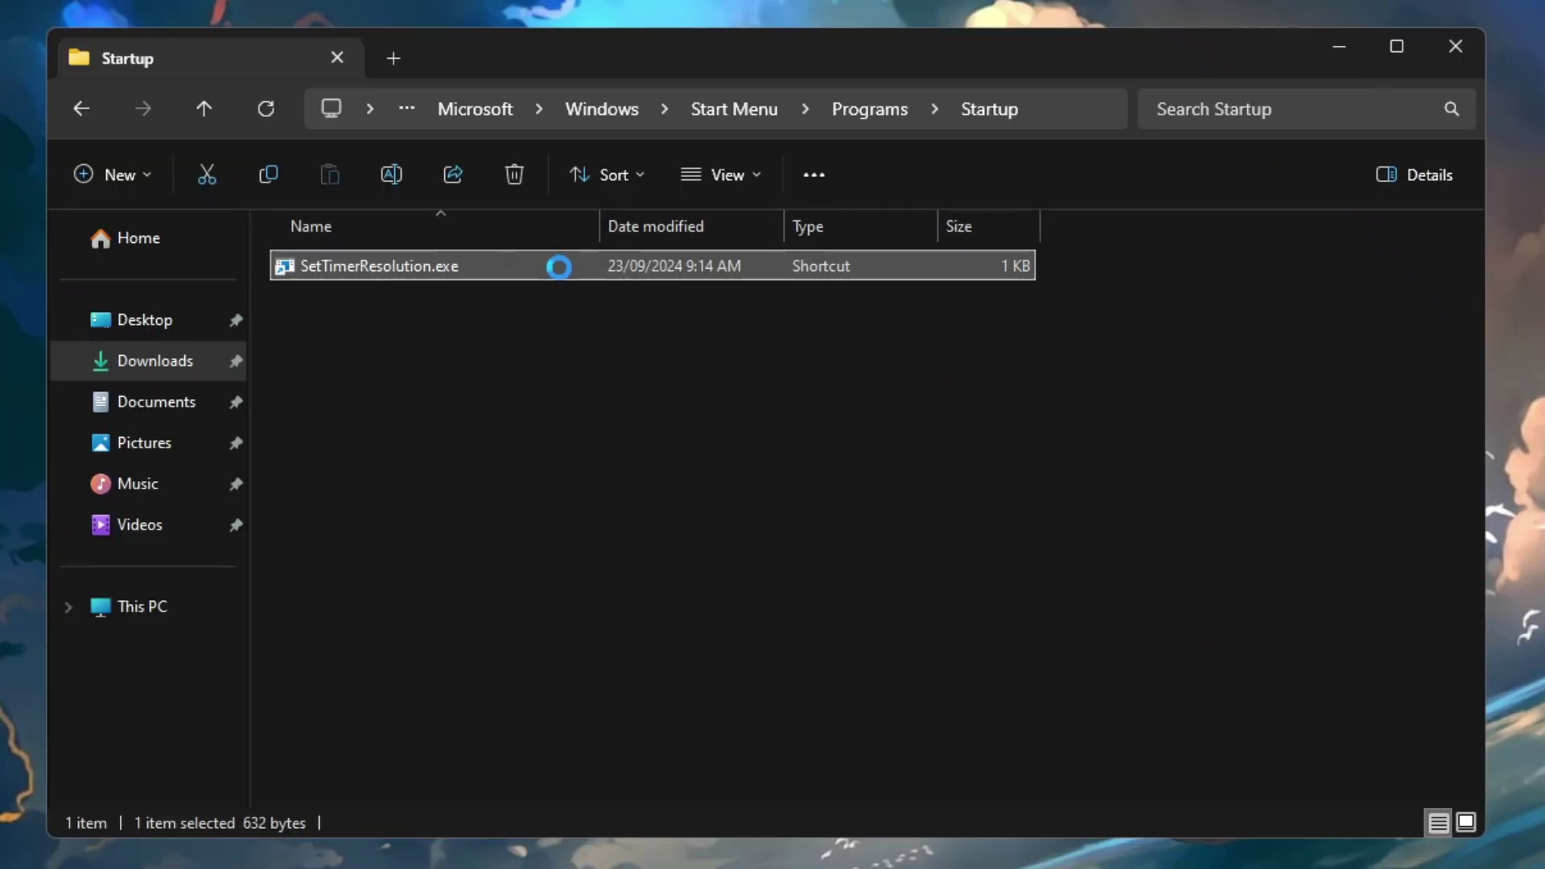
pyautogui.rightClick(374, 266)
pyautogui.click(467, 368)
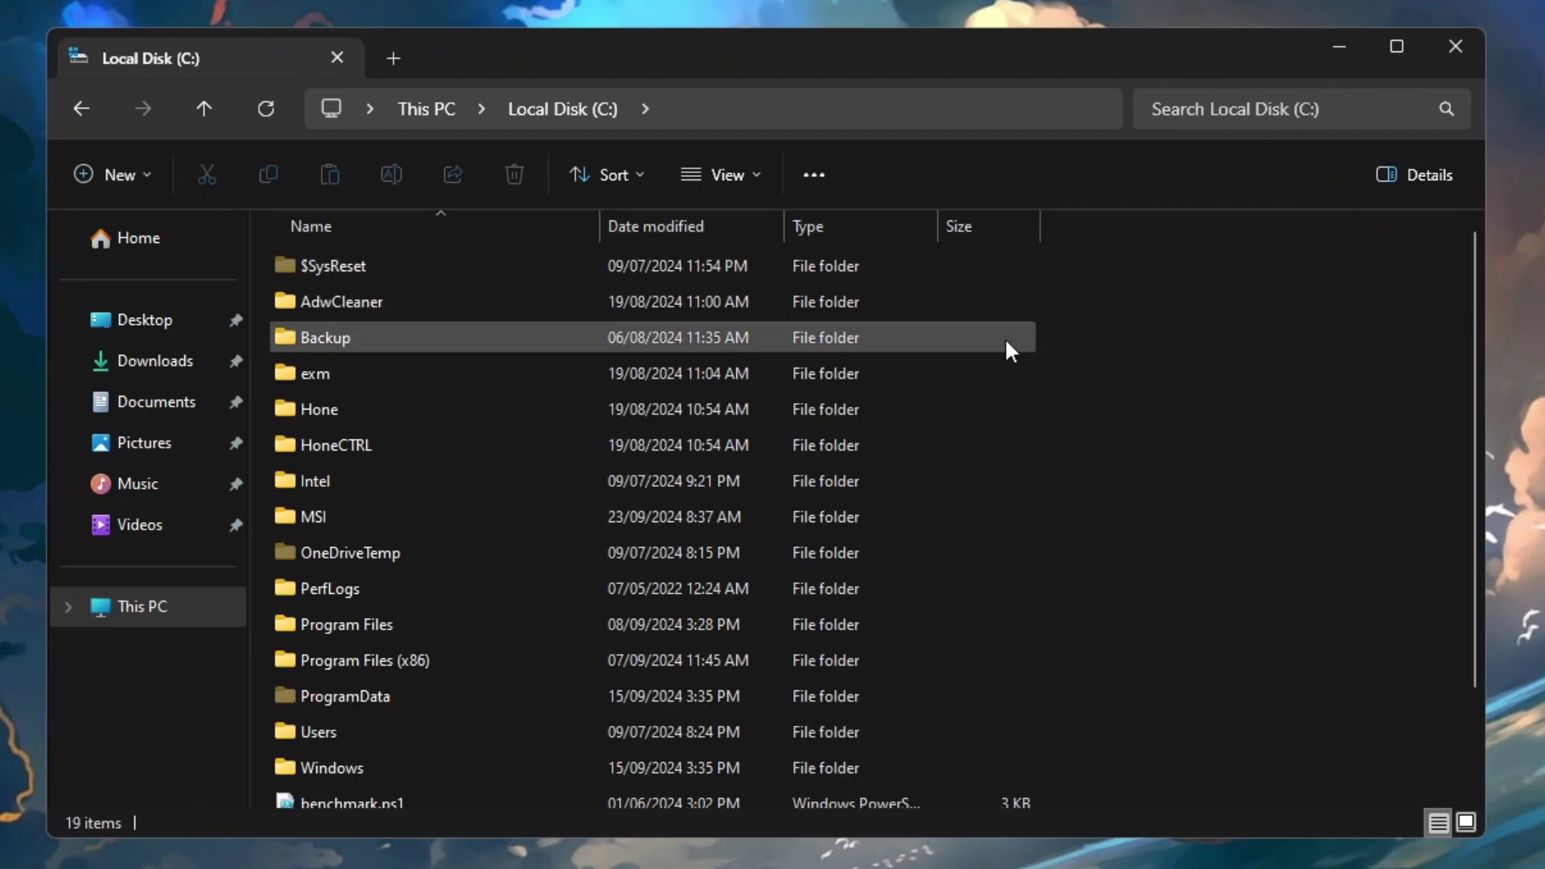
# Run MeasureSleep.exe and confirm 0.5560ms resolution with Sleep(1) deltas of 0.0610–0.9301.
pyautogui.scroll(-2, 1070, 382)
pyautogui.click(503, 720)
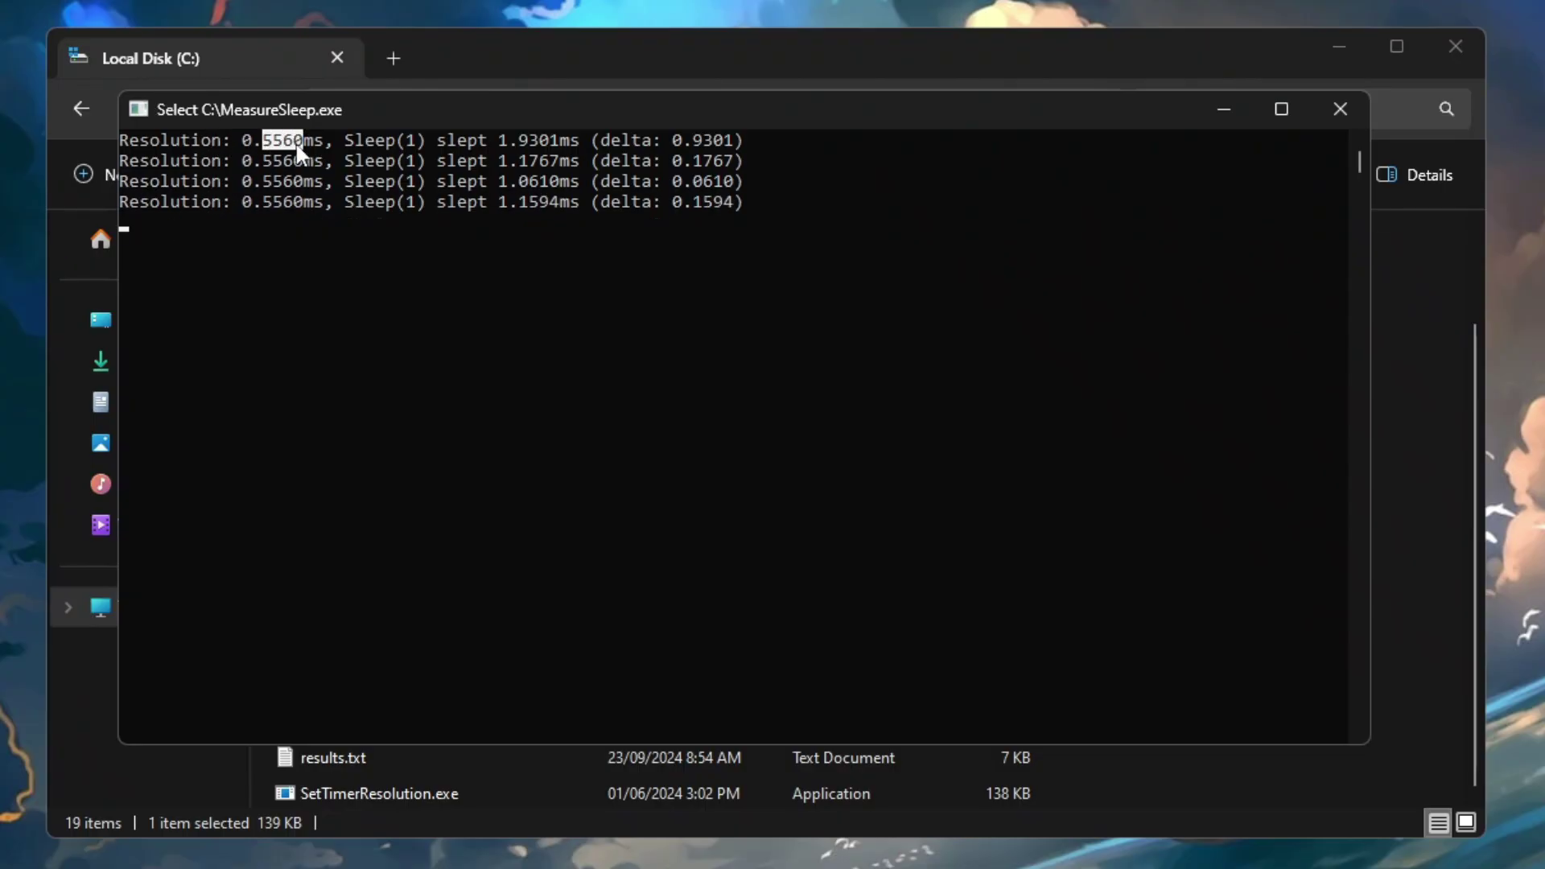
pyautogui.click(605, 145)
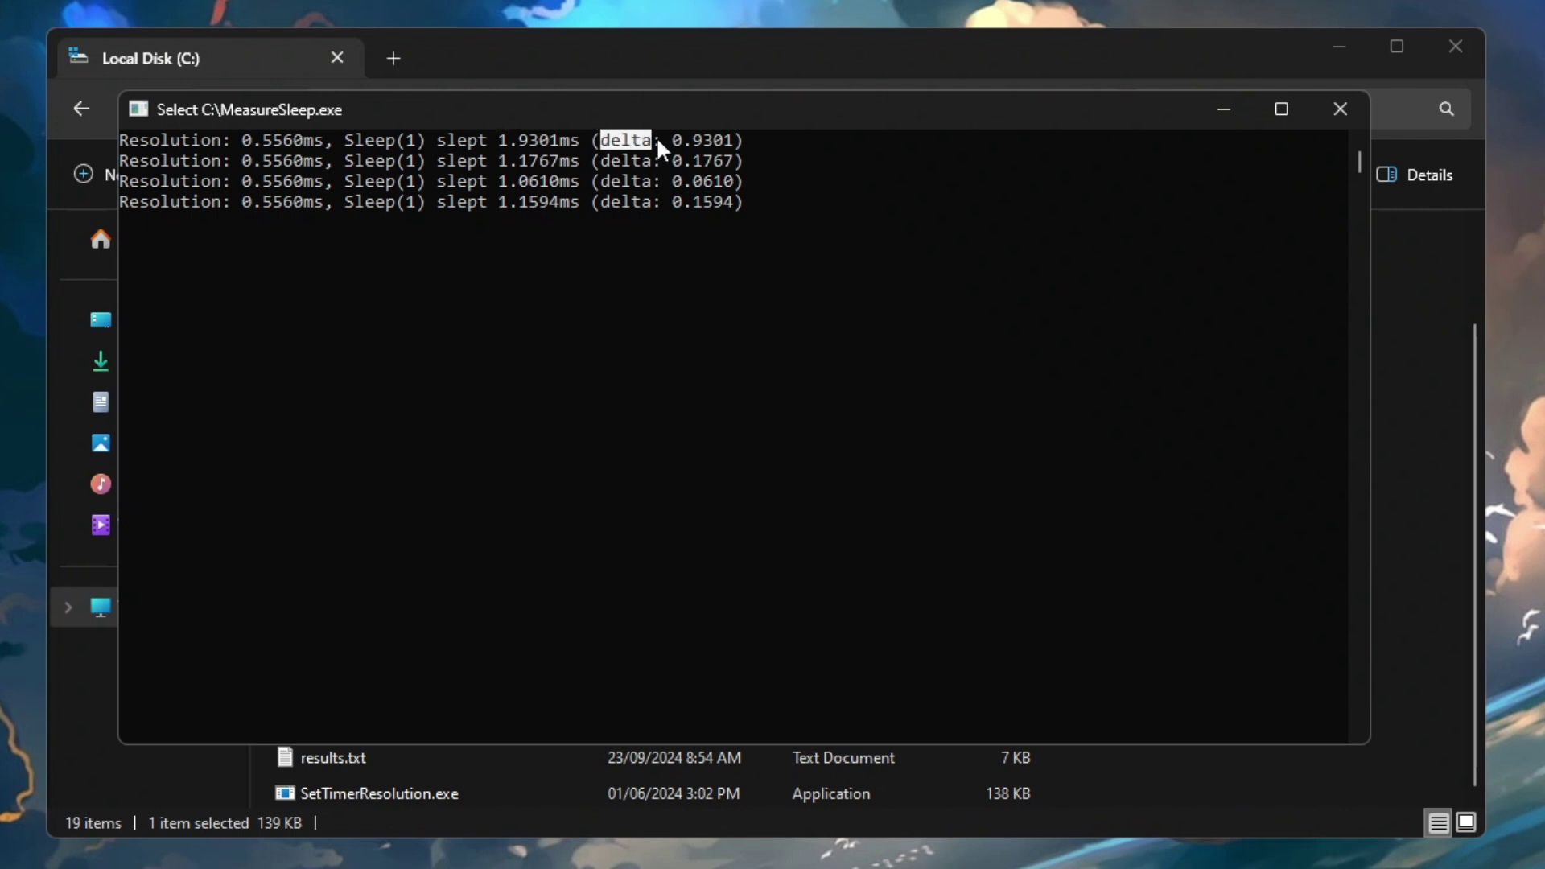
pyautogui.click(745, 142)
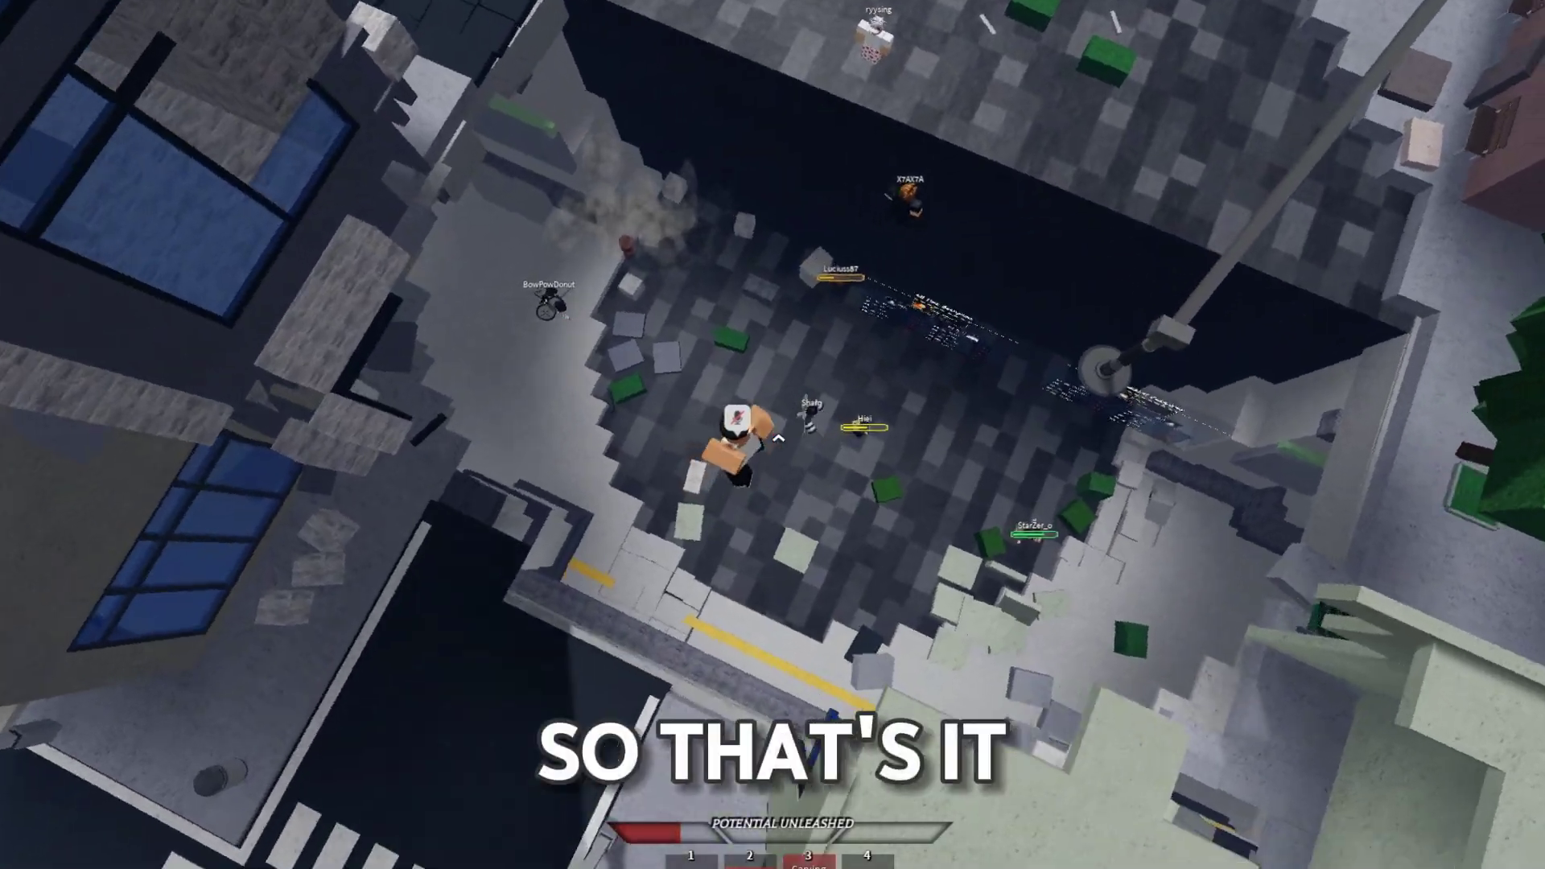